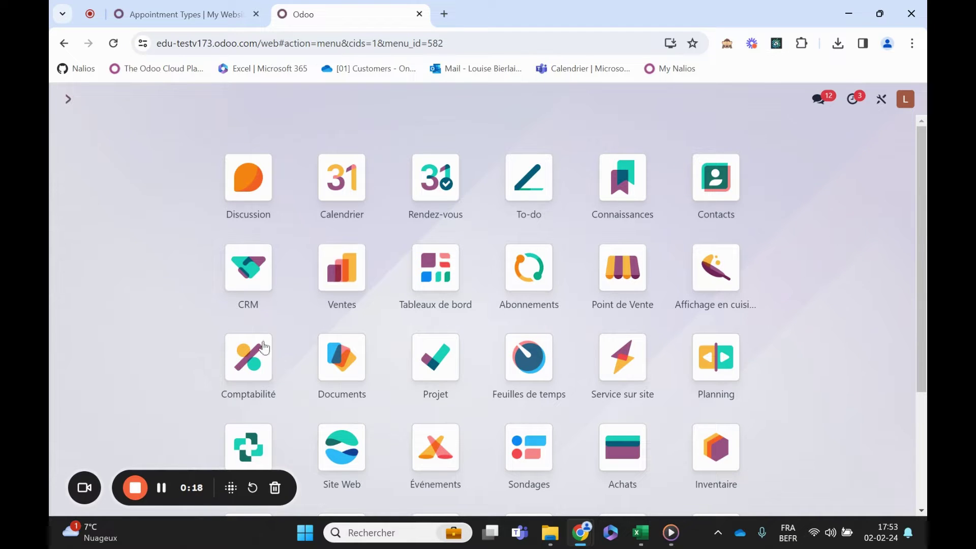
- Open the website's home page for editing and add a Bouton block below the paragraph in the "Un sous-titre de section" section
left_click(335, 448)
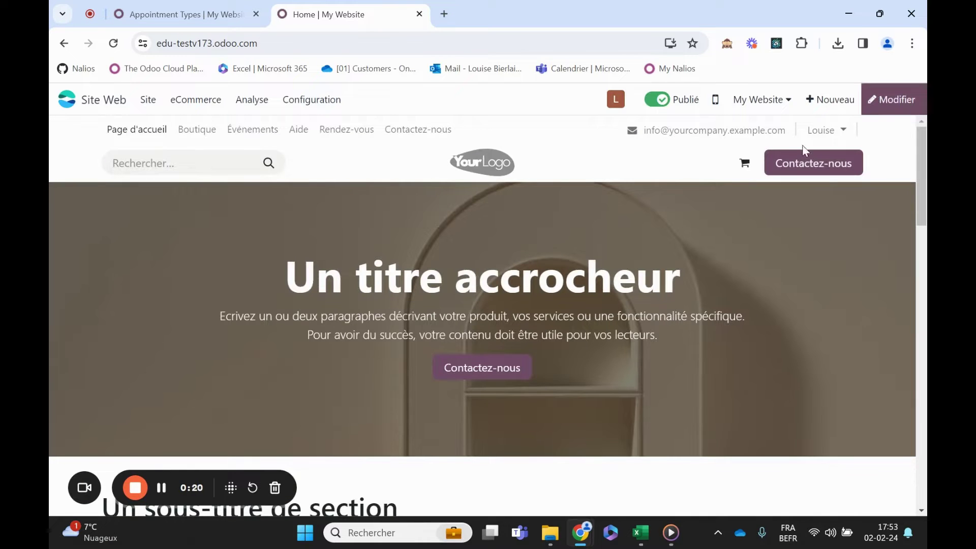
left_click(895, 92)
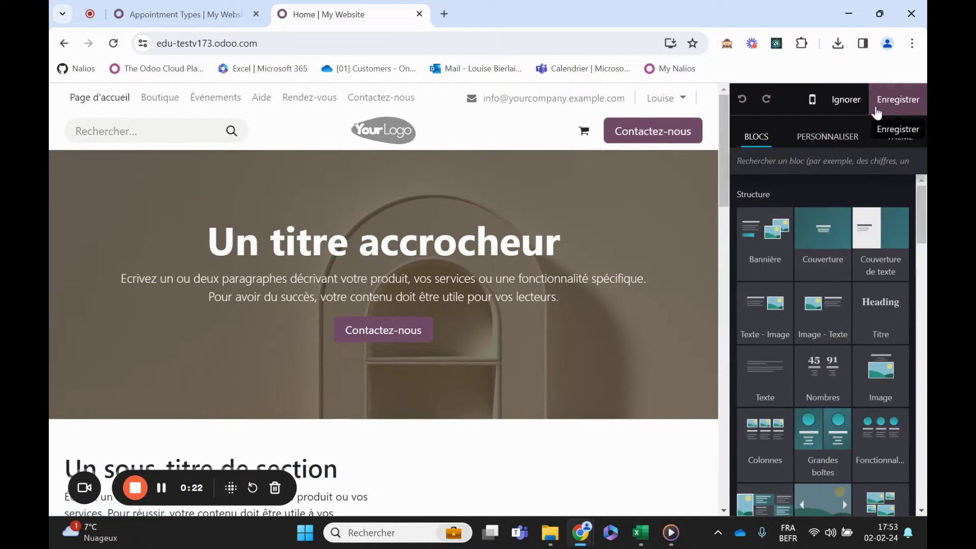
scroll(537, 264, "down", 5)
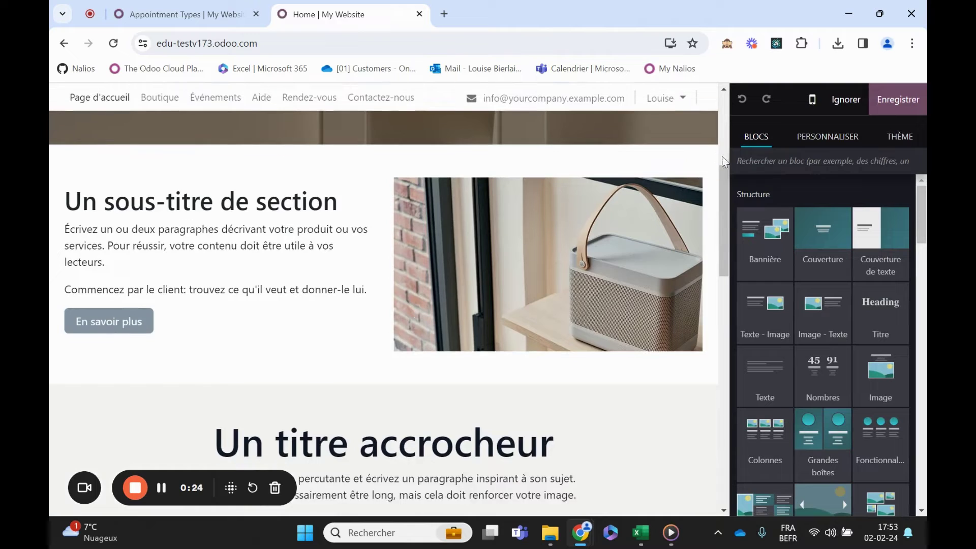
left_click(760, 162)
type("bou")
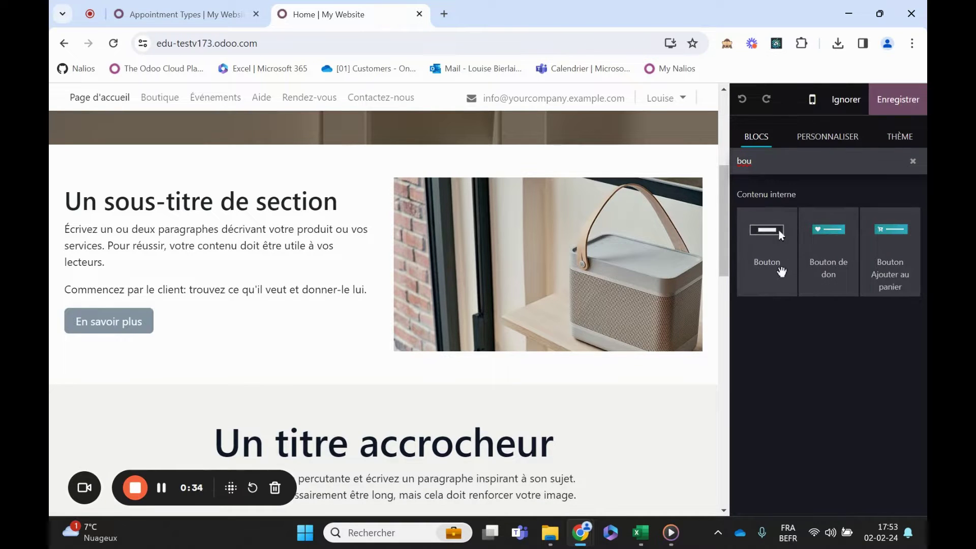
left_click_drag(782, 273, 250, 386)
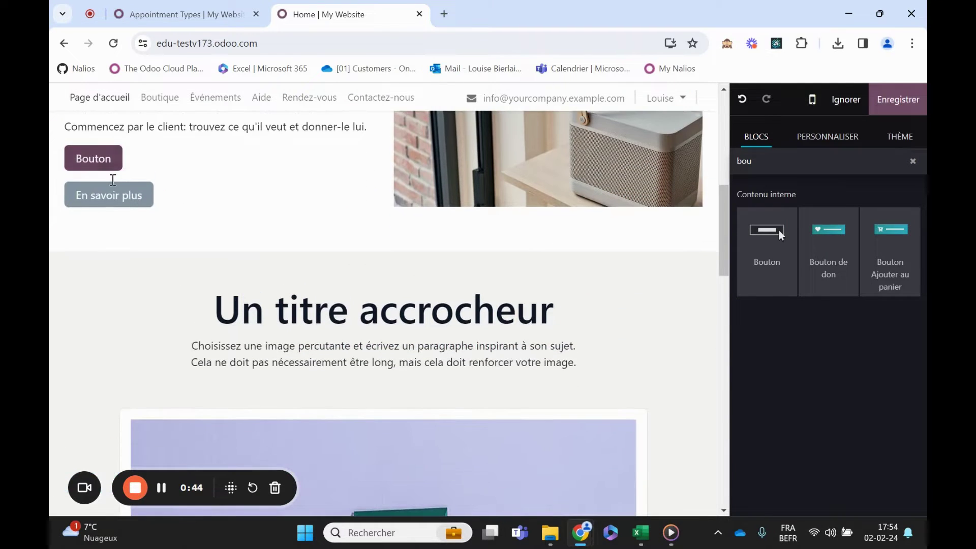
- Add a second Bouton block directly before the "En savoir plus" button, on the same line
left_click(111, 165)
scroll(282, 198, "up", 1)
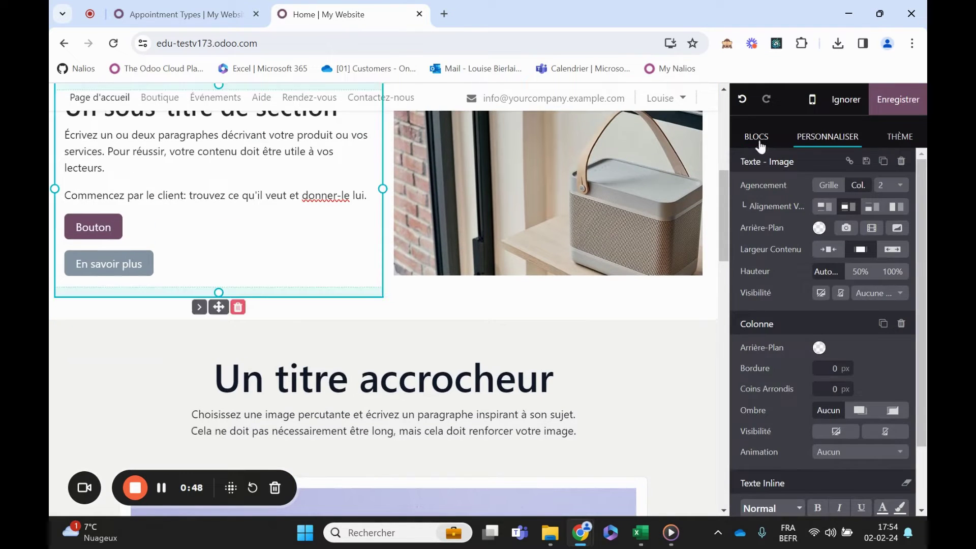
left_click(757, 136)
left_click_drag(764, 256, 63, 315)
scroll(131, 224, "down", 1)
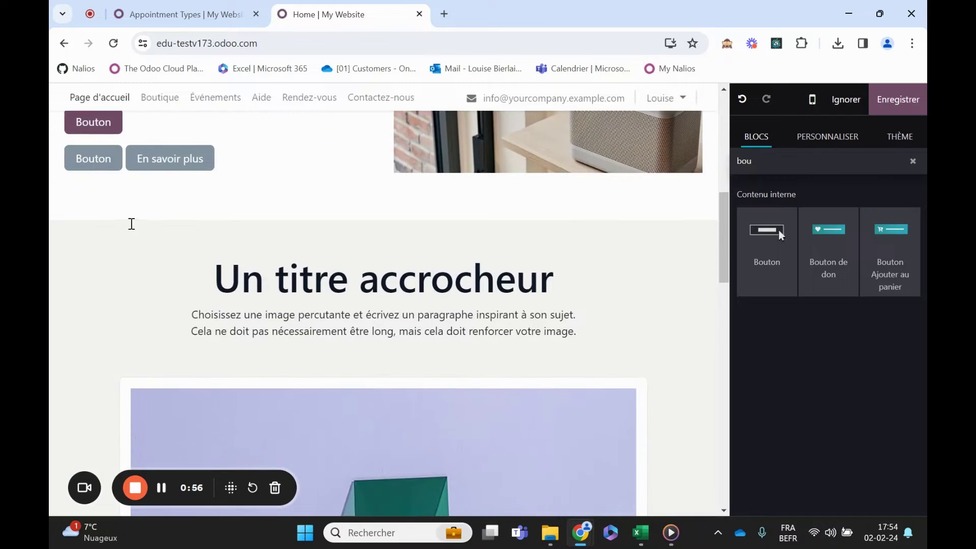
scroll(161, 188, "up", 1)
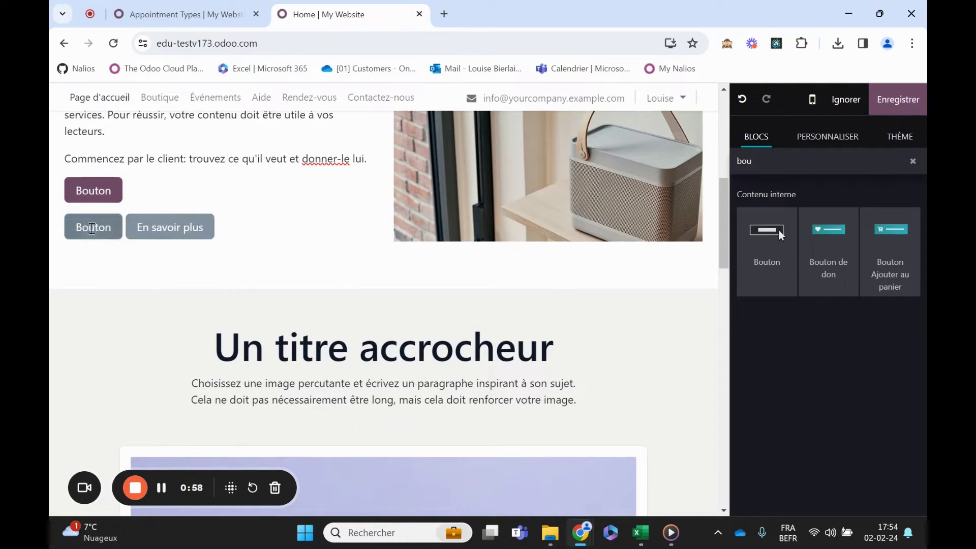
scroll(127, 234, "up", 1)
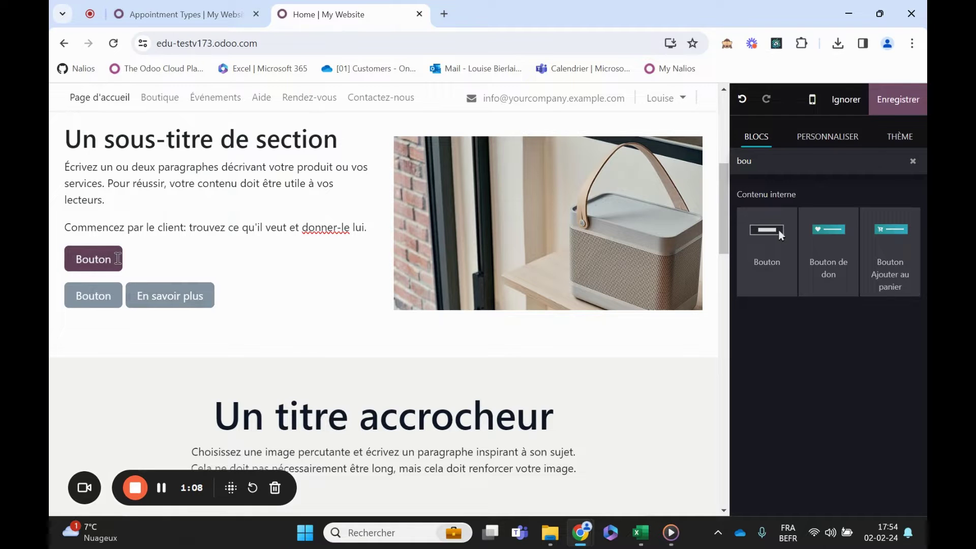
- Link the new button beside "En savoir plus" to the /events page
double_click(107, 296)
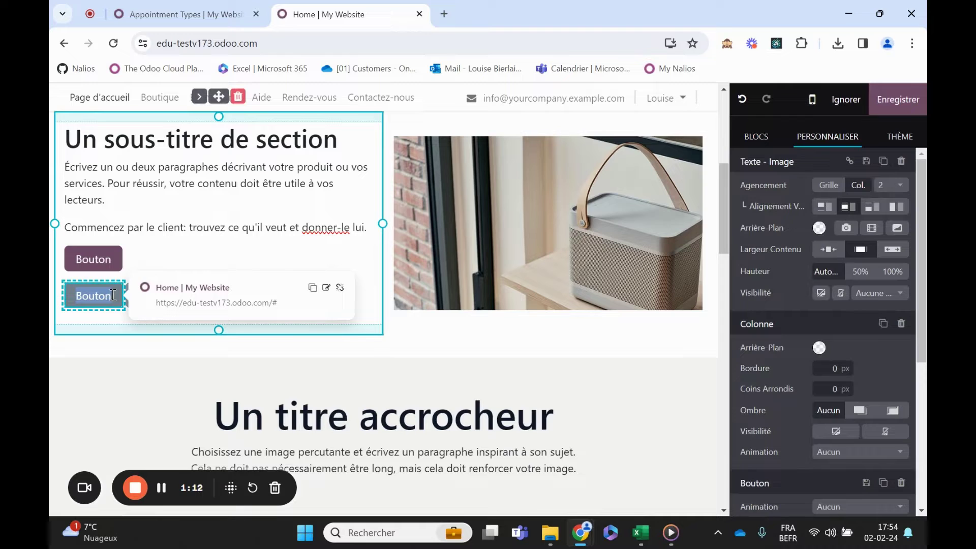
scroll(816, 412, "down", 5)
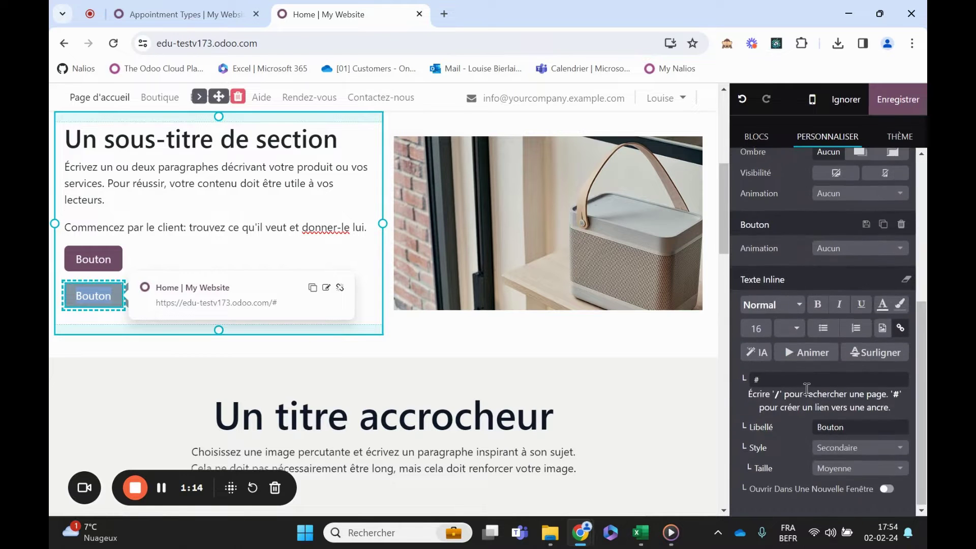
left_click(798, 379)
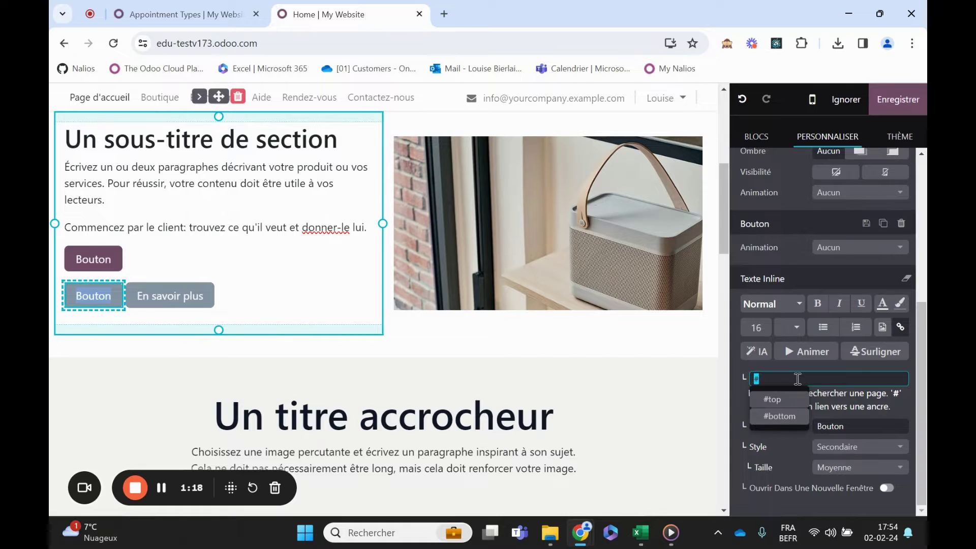
key("BackSpace")
type("/")
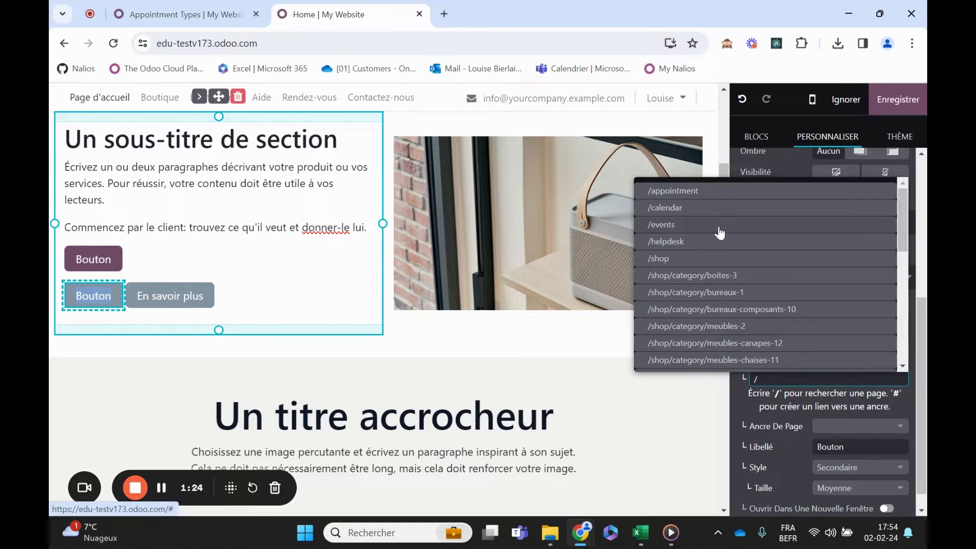
left_click(719, 228)
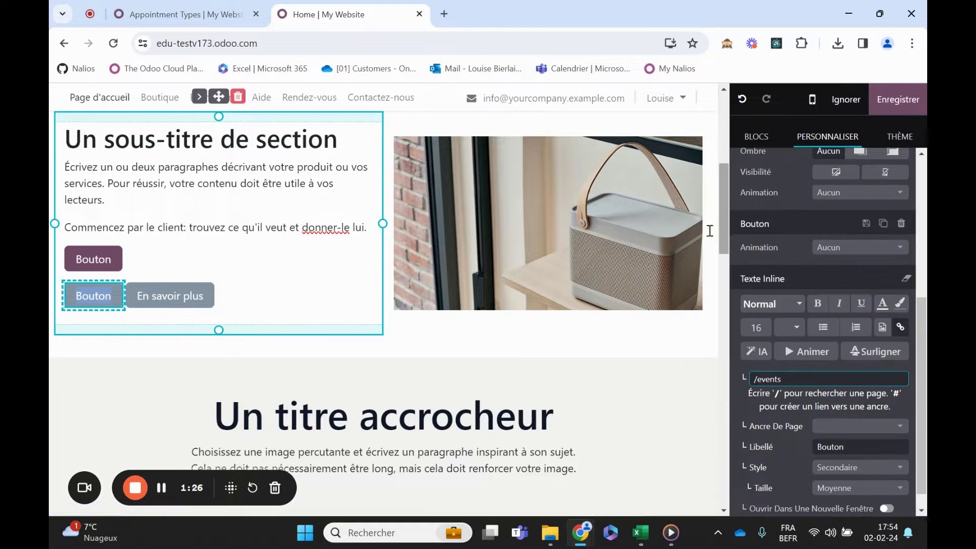
- Change the label of the button linked to the events page to "RDV sur notre page event"
left_click(108, 297)
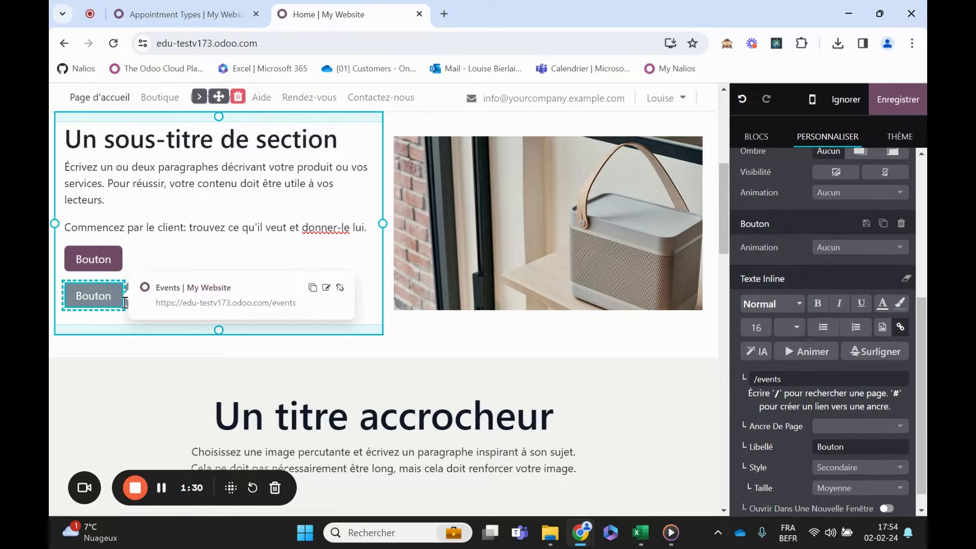
key("BackSpace")
key("BackSpace")
key("BackSpace")
key("BackSpace")
key("BackSpace")
key("BackSpace")
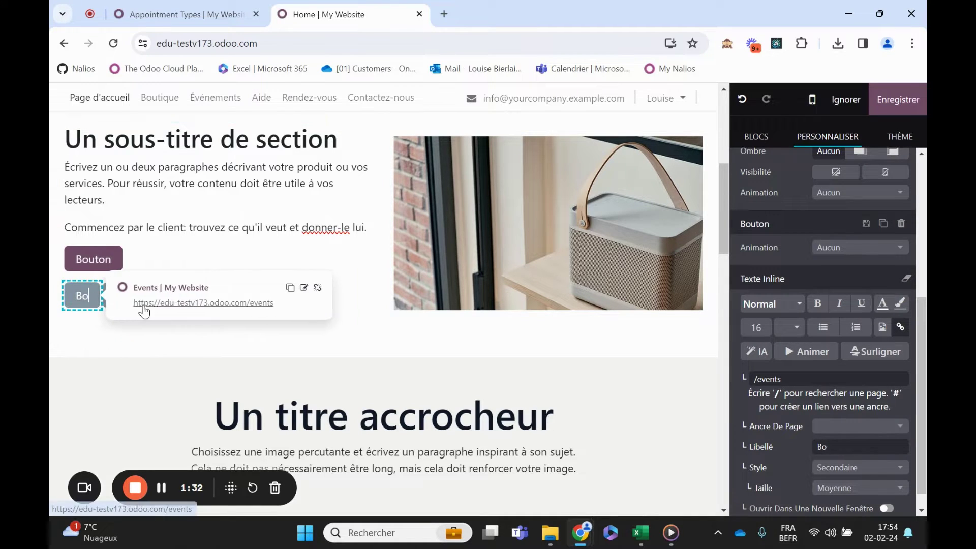
type("RDV ")
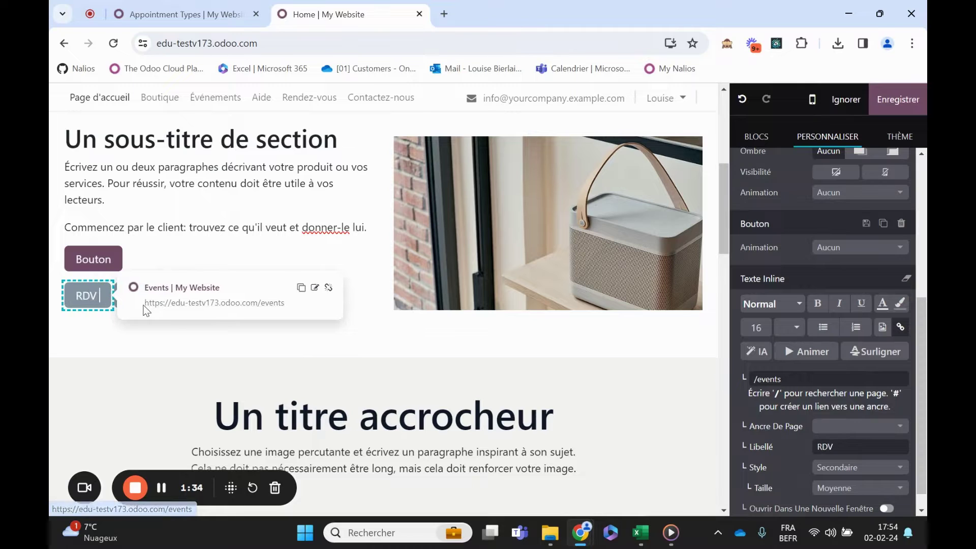
type("sur notre p")
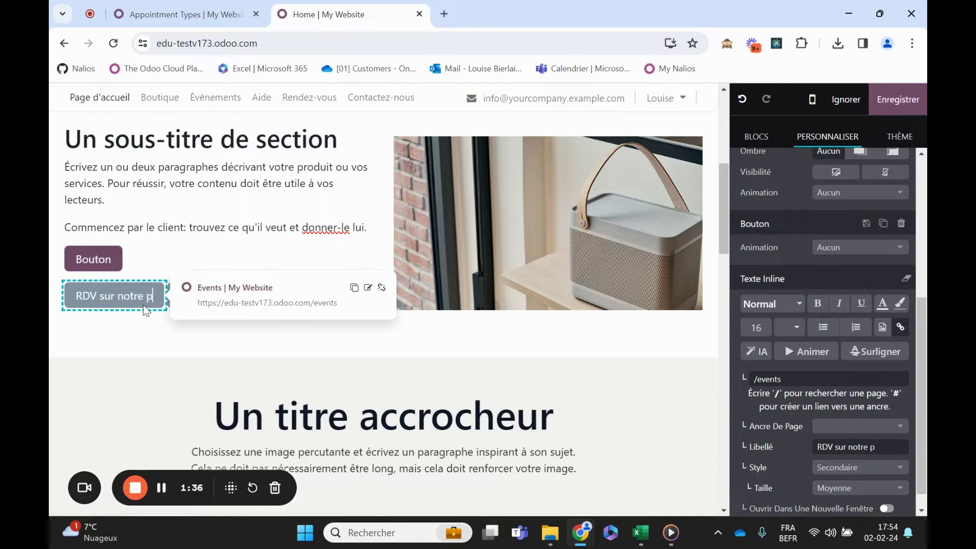
type("age e")
key("BackSpace")
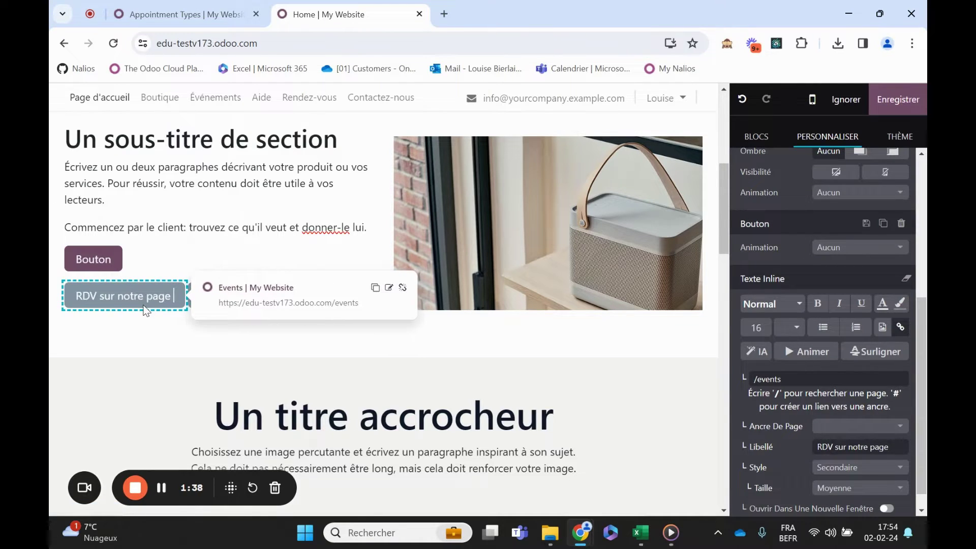
type("eent")
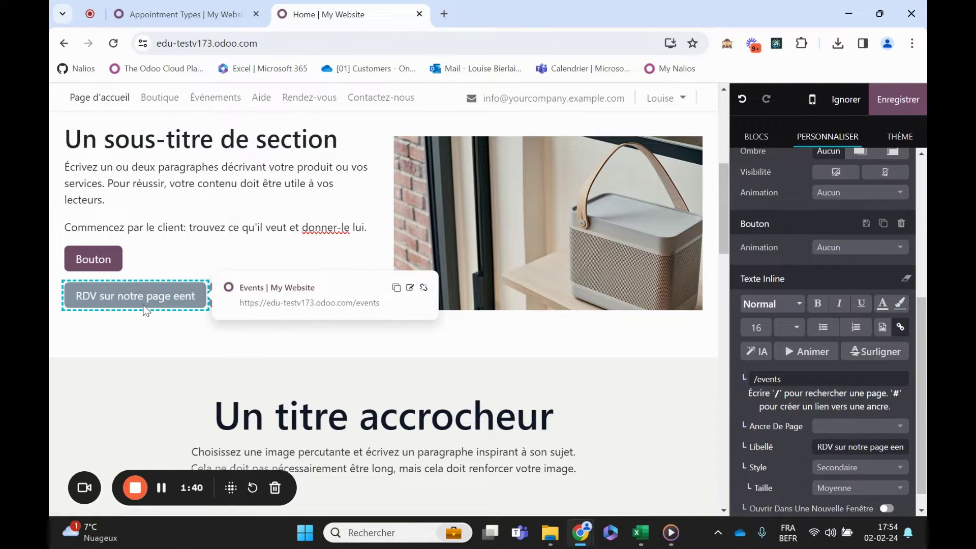
key("BackSpace")
key("BackSpace")
key("BackSpace")
type("vebt")
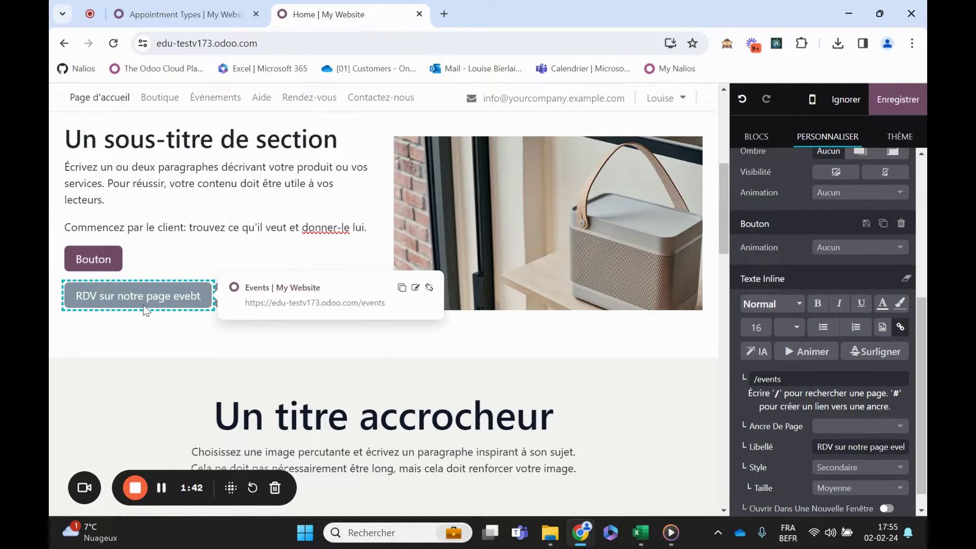
key("BackSpace")
key("BackSpace")
type("nt")
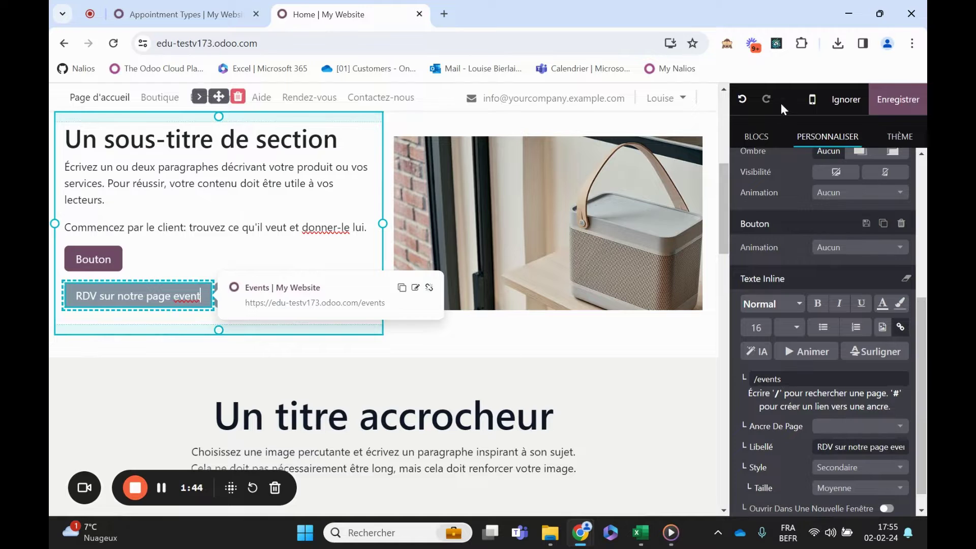
- Save the home page and follow the "RDV sur notre page event" button to test its link
left_click(897, 100)
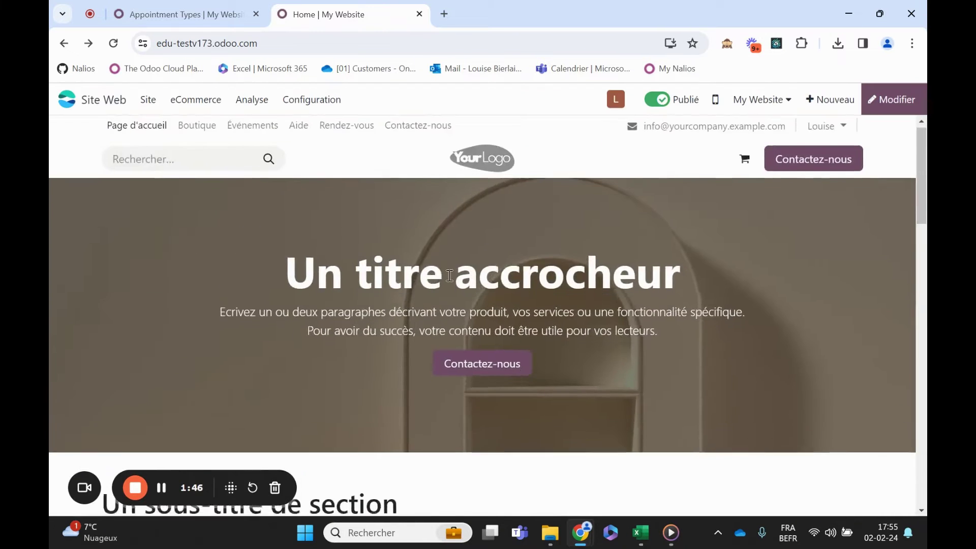
scroll(449, 276, "down", 7)
left_click(195, 250)
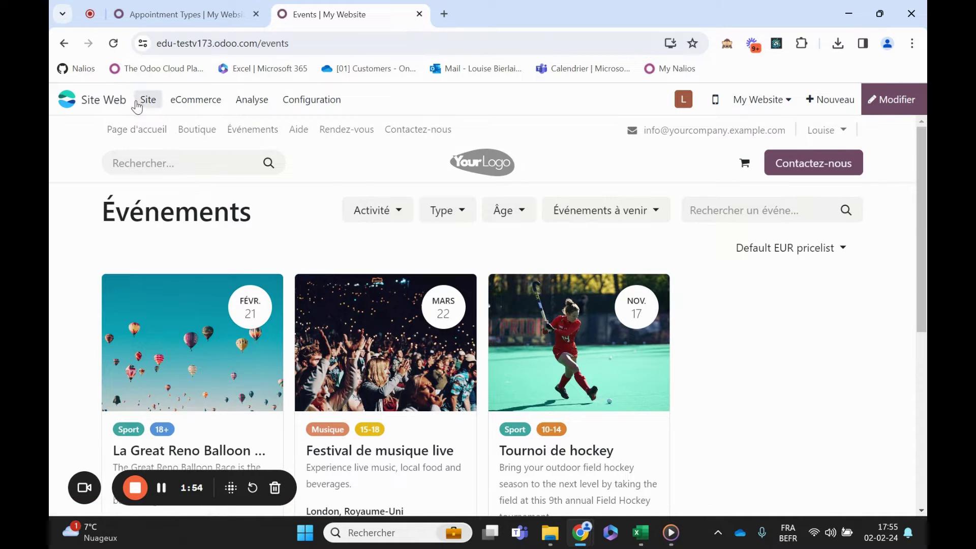
left_click(889, 103)
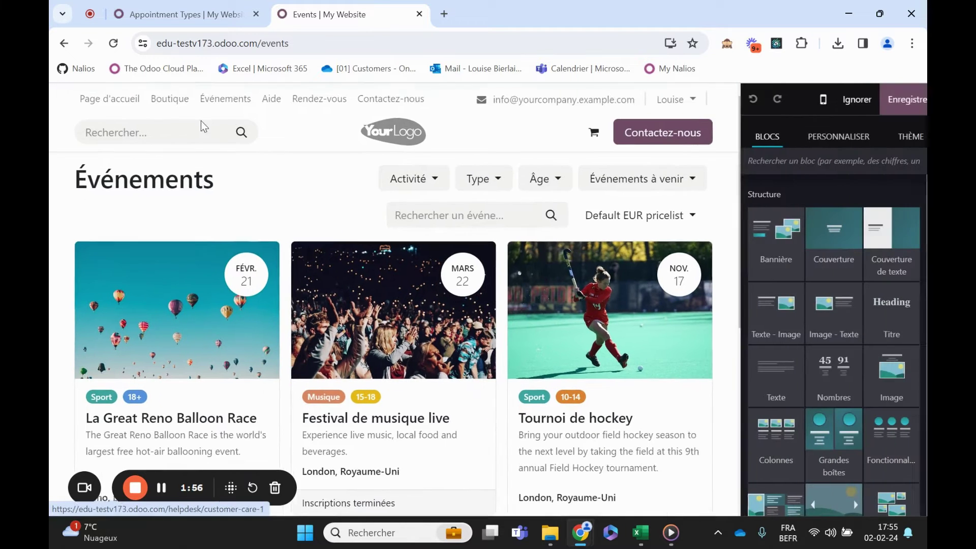
left_click(111, 101)
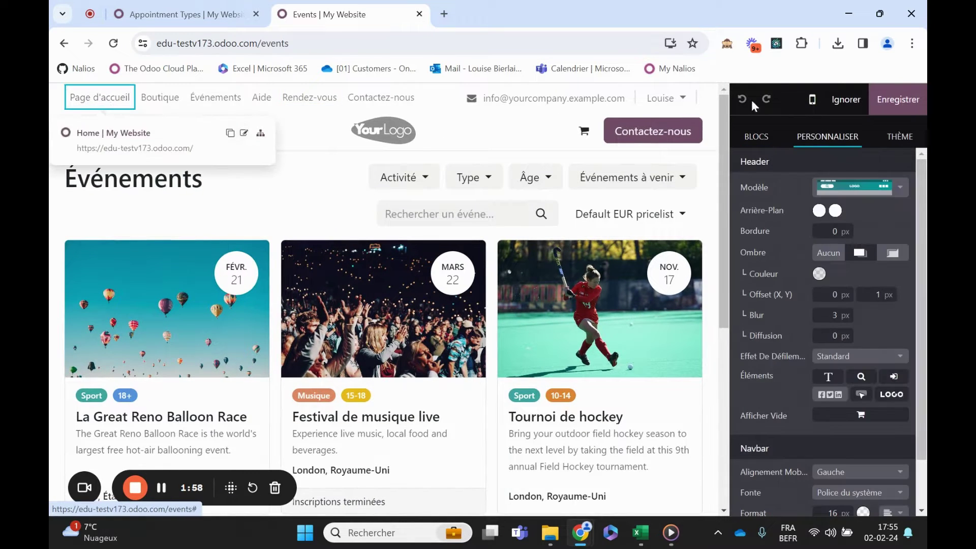
left_click(844, 99)
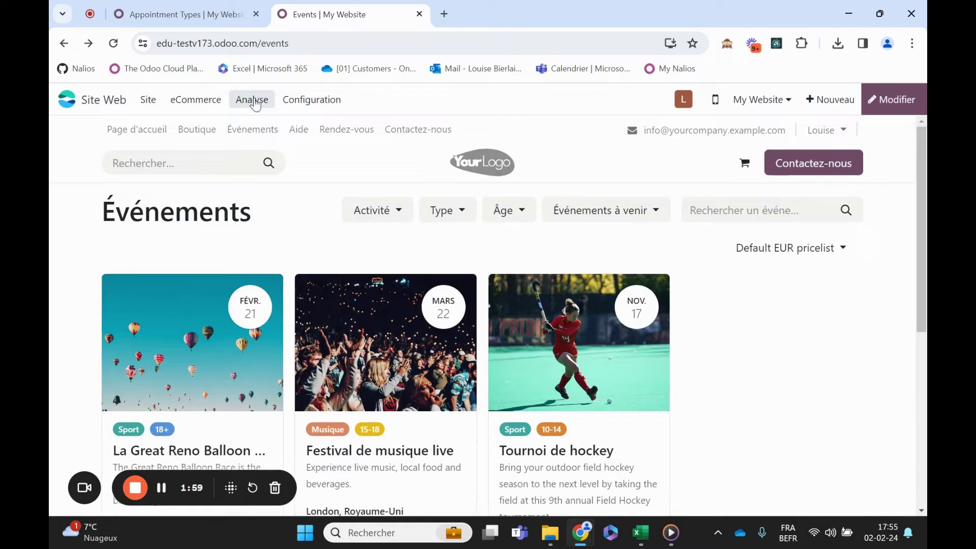
- Return to the home page, edit it and add a Bouton de don block between the "Bouton" and "RDV sur notre page event" buttons
left_click(146, 131)
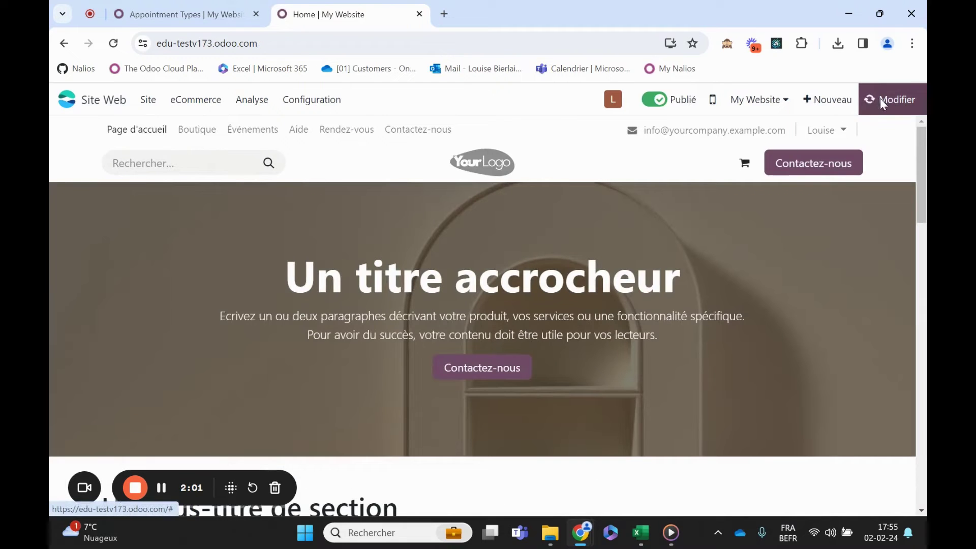
left_click(881, 100)
left_click(818, 166)
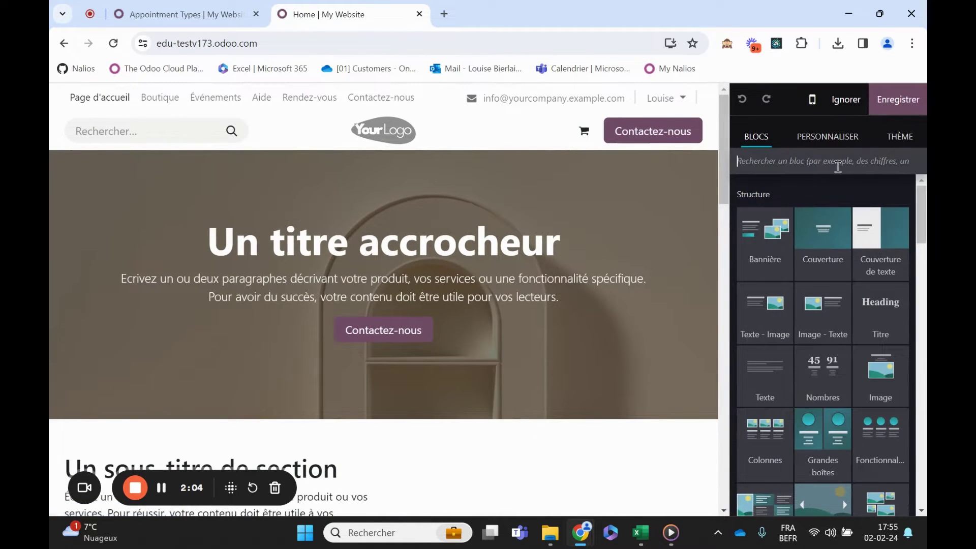
type("bout")
scroll(474, 275, "down", 5)
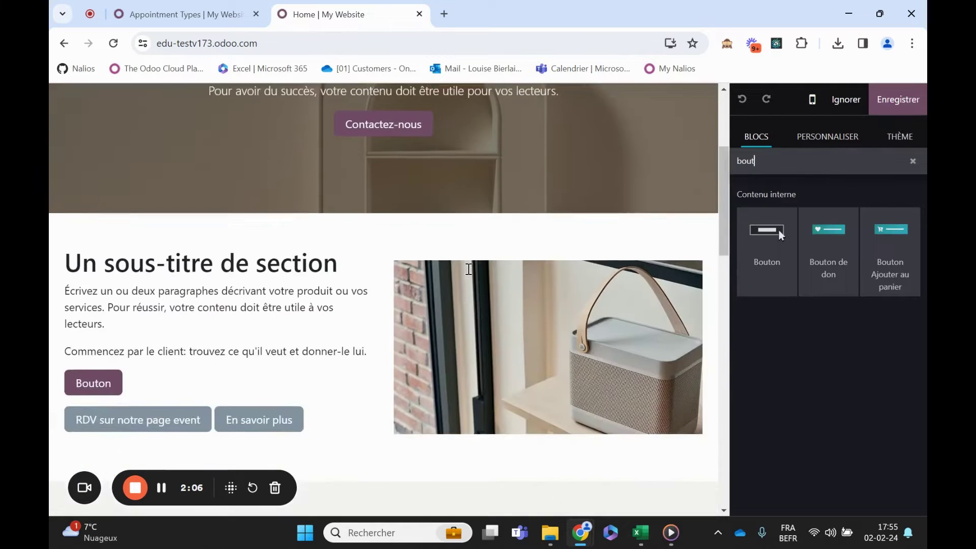
left_click_drag(833, 264, 236, 347)
scroll(257, 340, "down", 2)
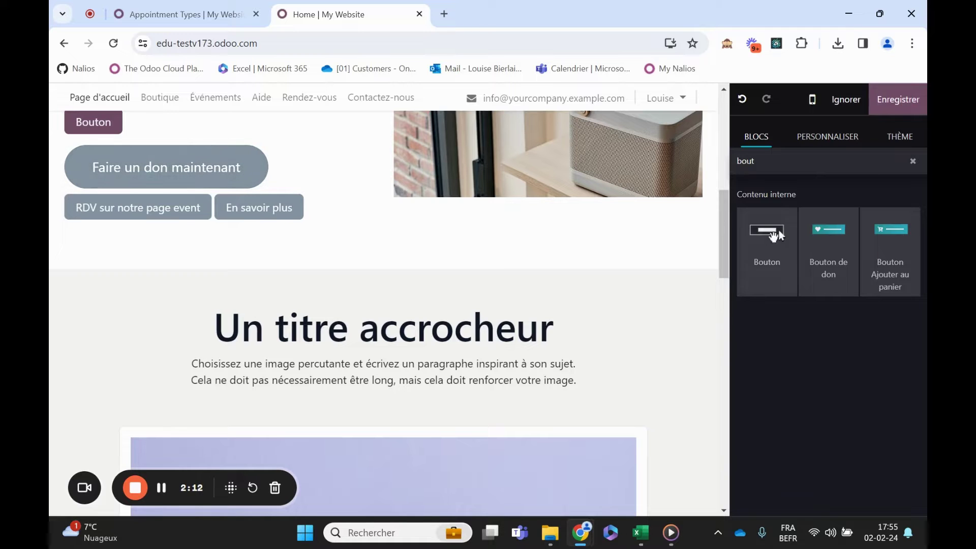
- Add a Bouton Ajouter au panier block below the "Faire un don maintenant" button and save the page
left_click_drag(898, 263, 238, 247)
scroll(237, 247, "down", 1)
scroll(324, 243, "up", 1)
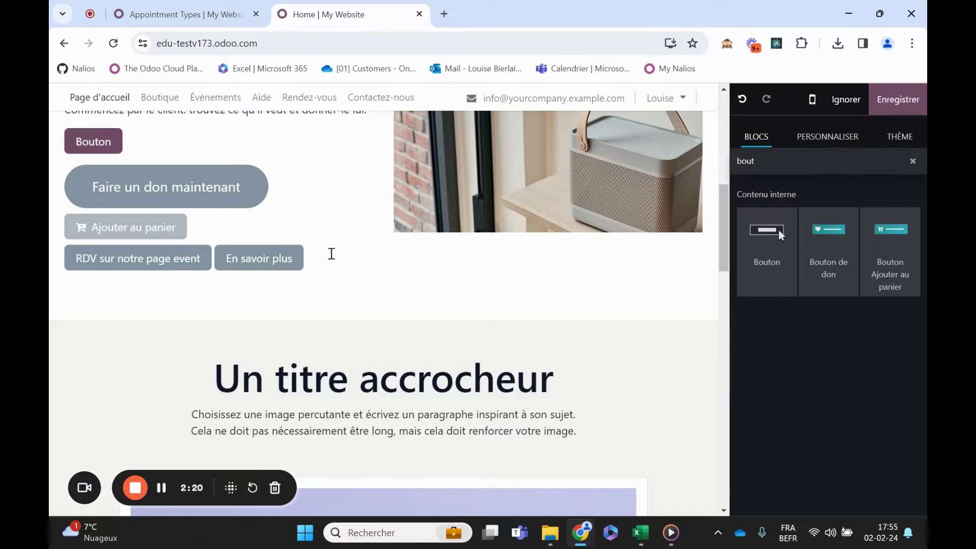
scroll(265, 363, "up", 2)
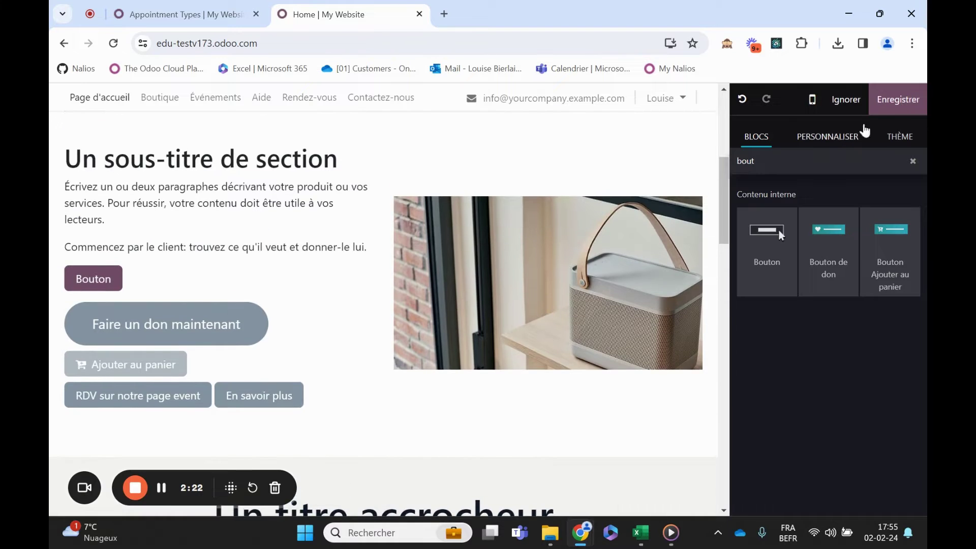
left_click(891, 108)
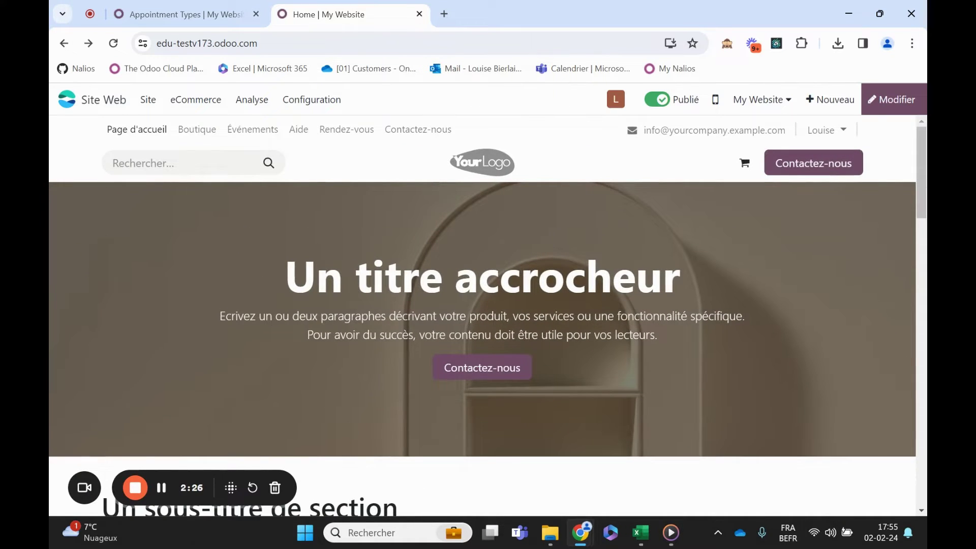
- Edit the home page and add a Page Instagram block between the last content section and the footer
left_click(886, 98)
scroll(423, 234, "down", 5)
scroll(437, 231, "down", 10)
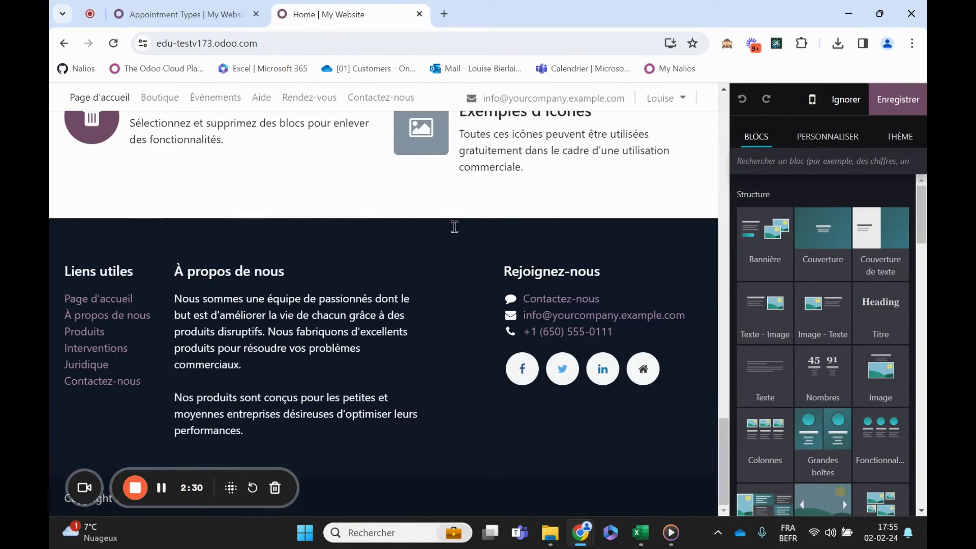
left_click(758, 163)
type("inst")
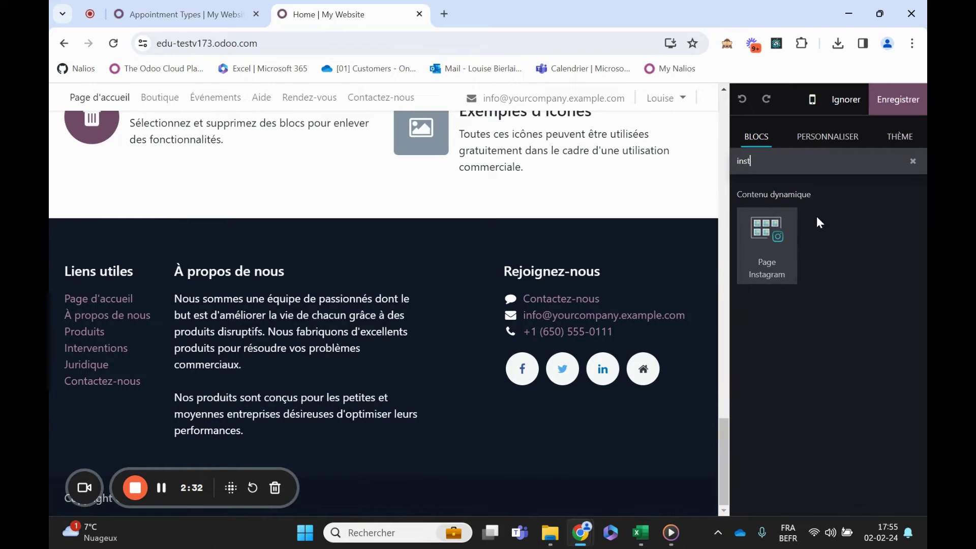
left_click_drag(792, 243, 383, 200)
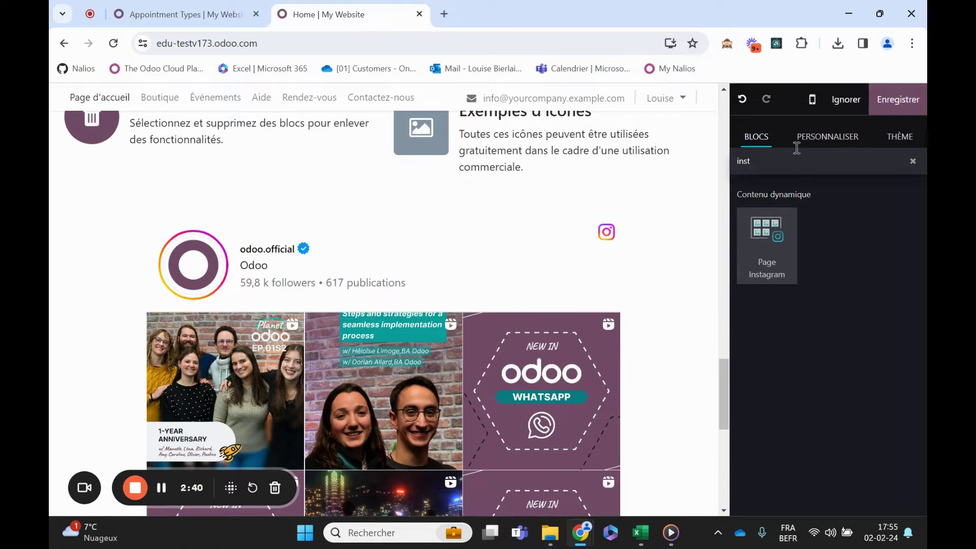
- Set the Instagram block's page to naliosconsulting and save the home page
left_click(354, 399)
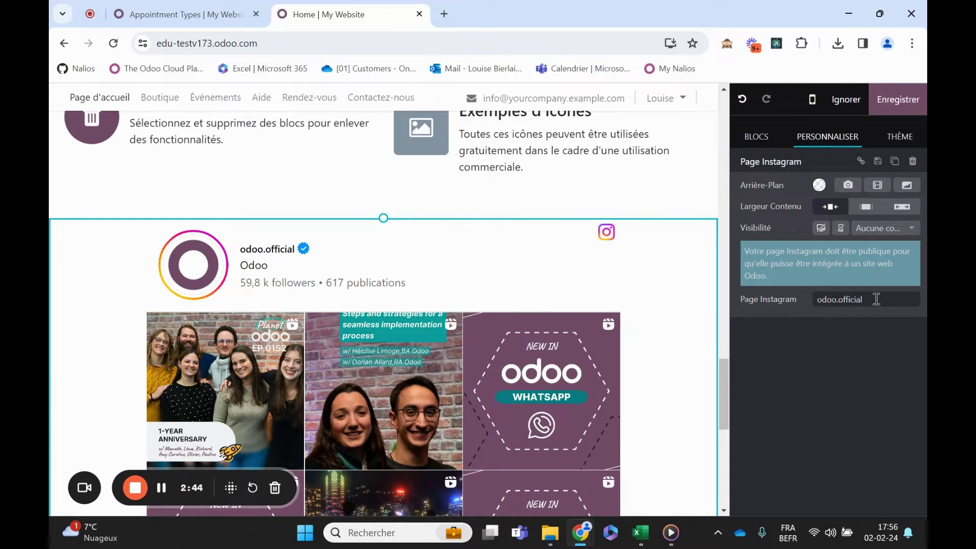
left_click_drag(874, 300, 795, 311)
type("nalioscons")
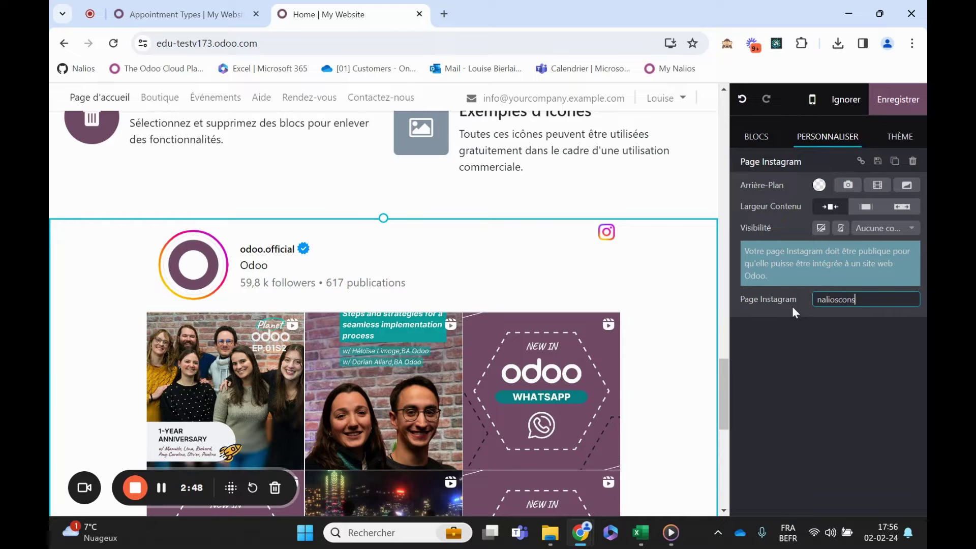
type("ulting")
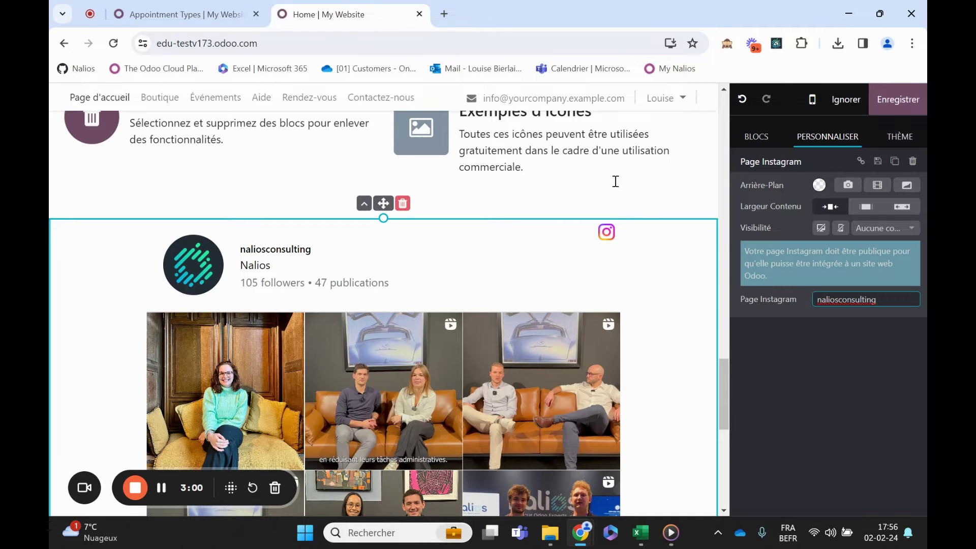
left_click(899, 100)
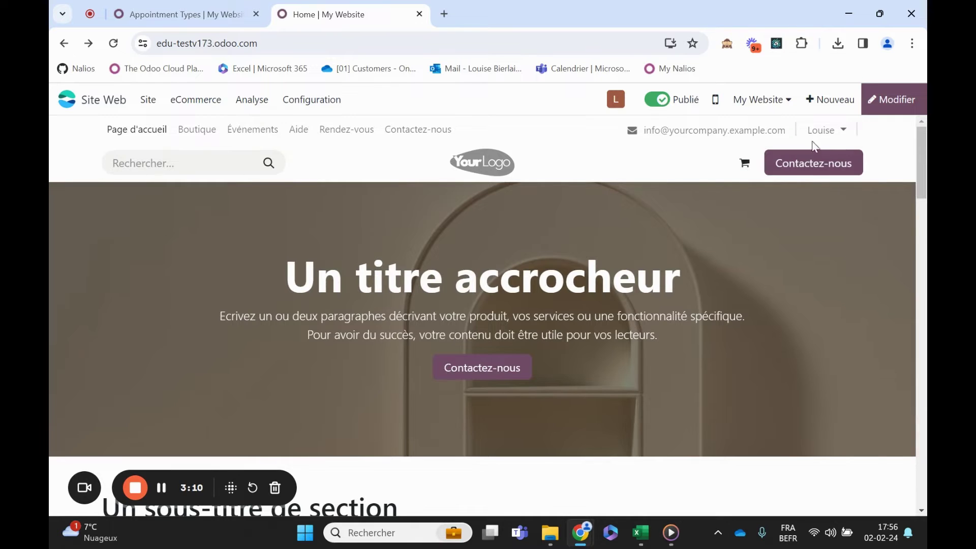
- Edit the home page again and add a Masonry block directly below the "Un titre accrocheur" cover
left_click(879, 100)
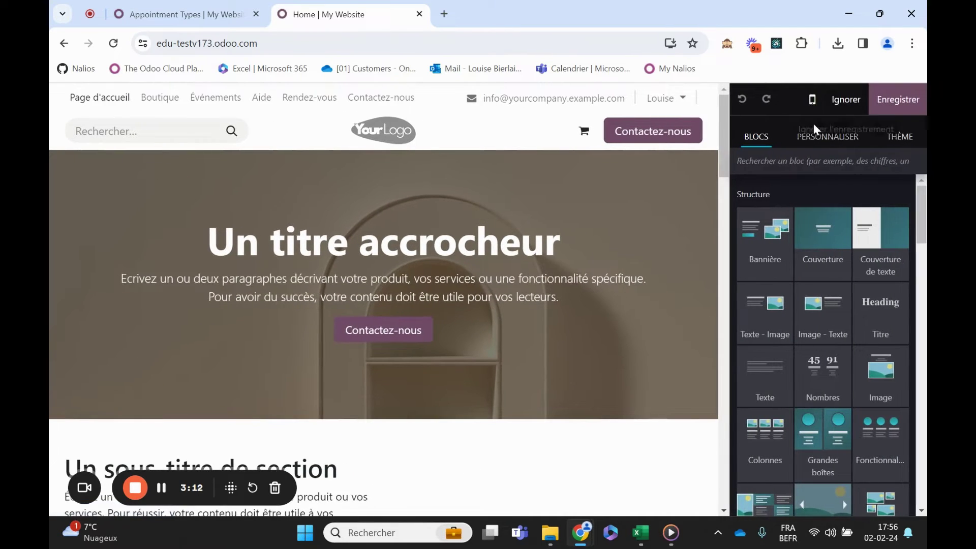
left_click(821, 163)
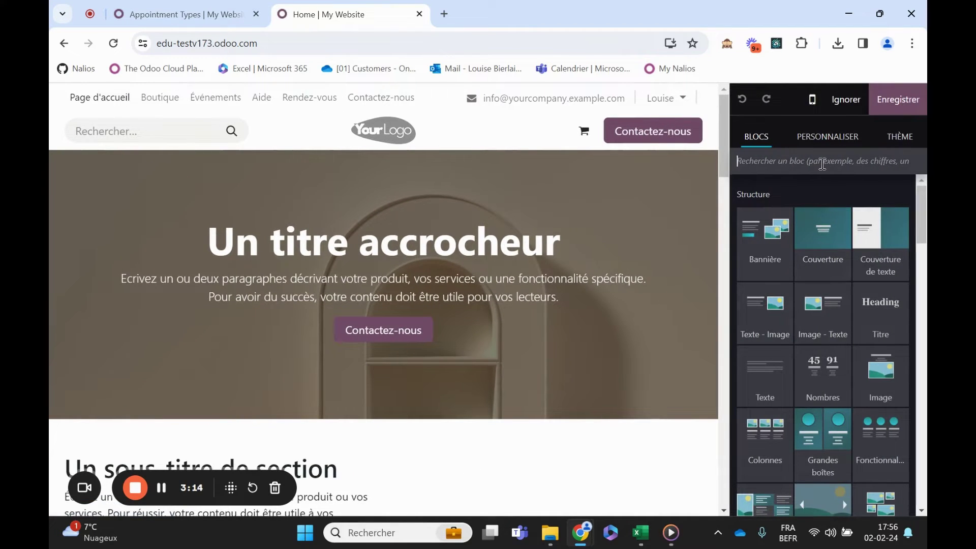
type("ason")
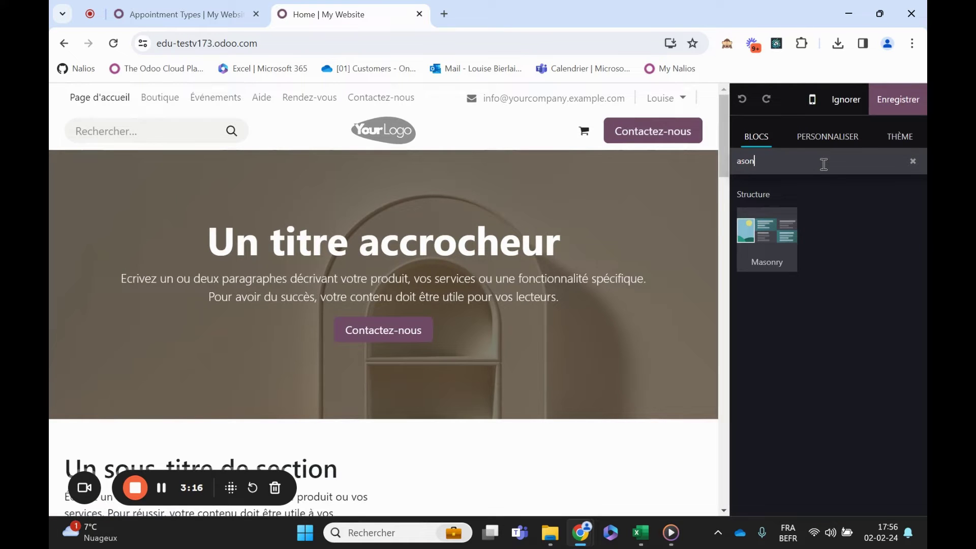
left_click_drag(793, 246, 416, 397)
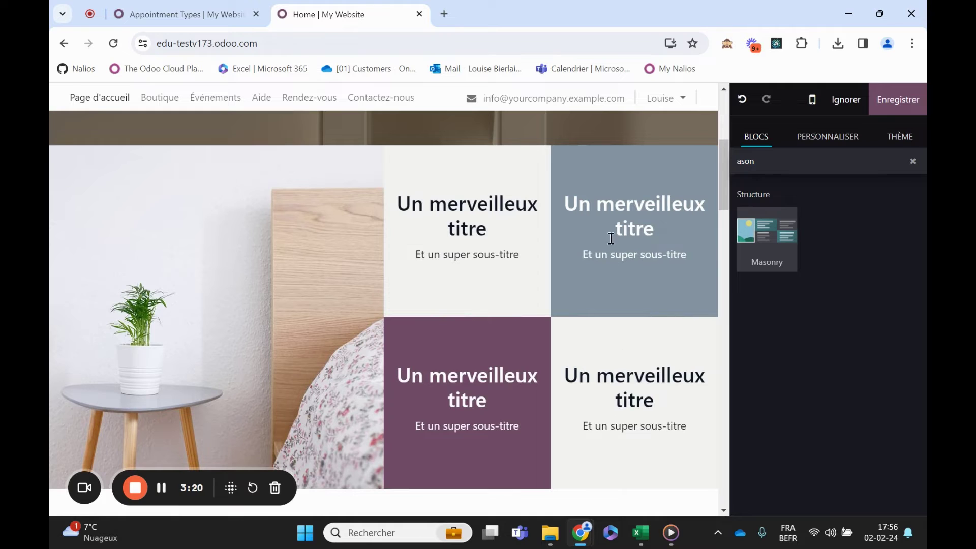
- Try moving the Masonry block's light tile beside the image over the picture, and return it to its original place
left_click(476, 284)
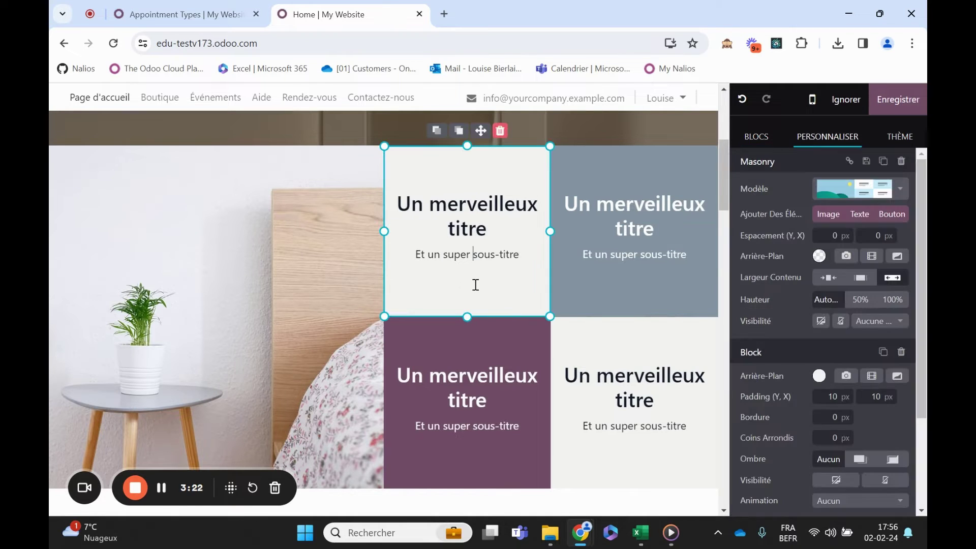
left_click_drag(480, 131, 375, 136)
left_click_drag(370, 136, 471, 136)
- Try moving the purple Masonry tile up over the light tile above it, and return it to its original place
left_click(482, 338)
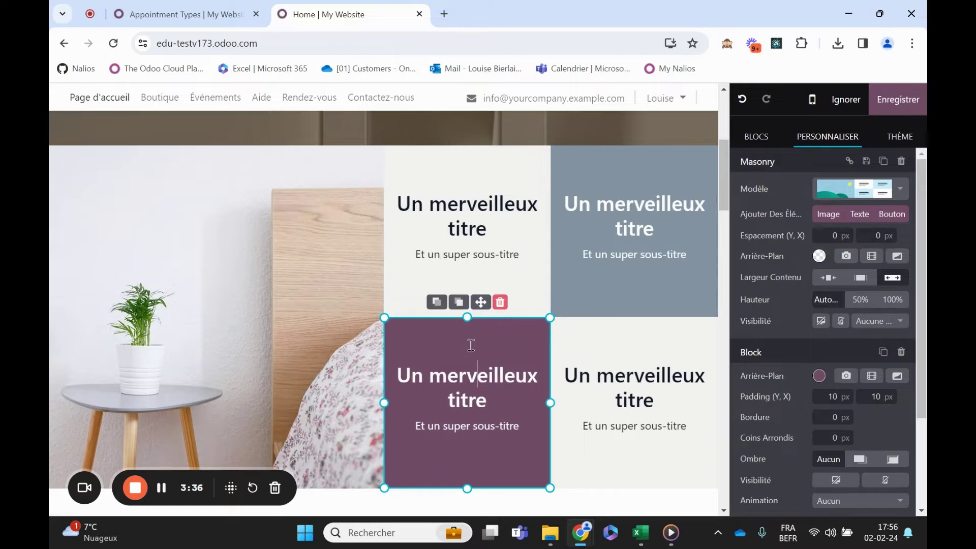
left_click_drag(481, 300, 485, 231)
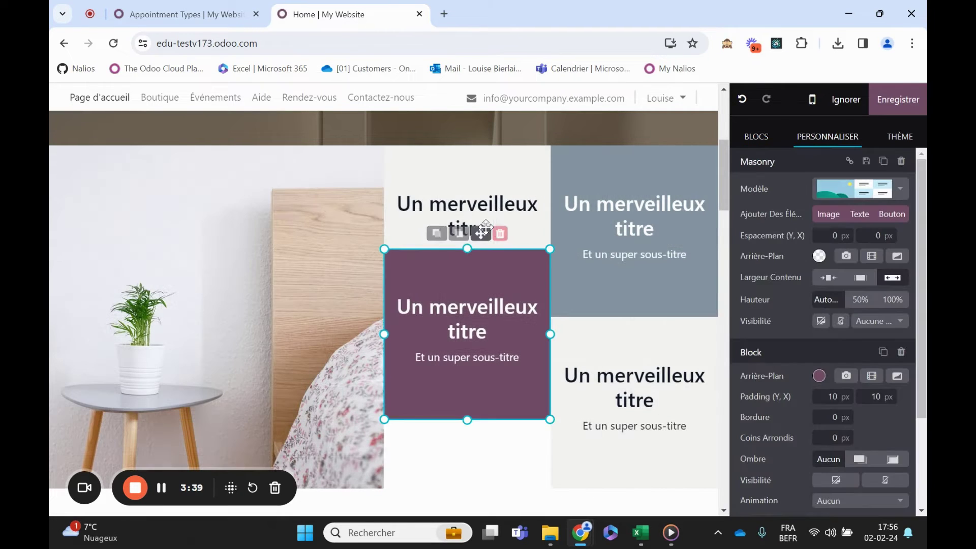
left_click(630, 302)
left_click_drag(648, 131, 672, 131)
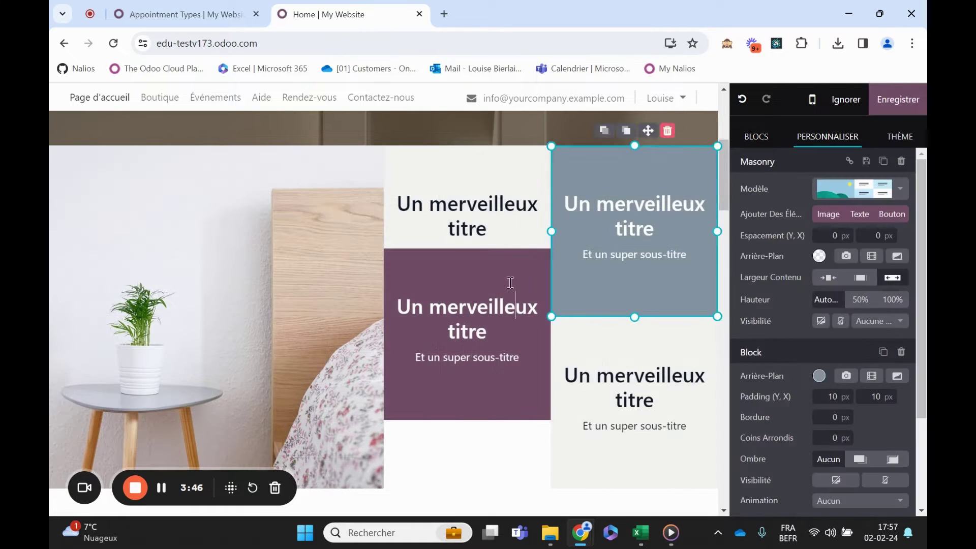
left_click(511, 282)
left_click_drag(478, 232, 484, 307)
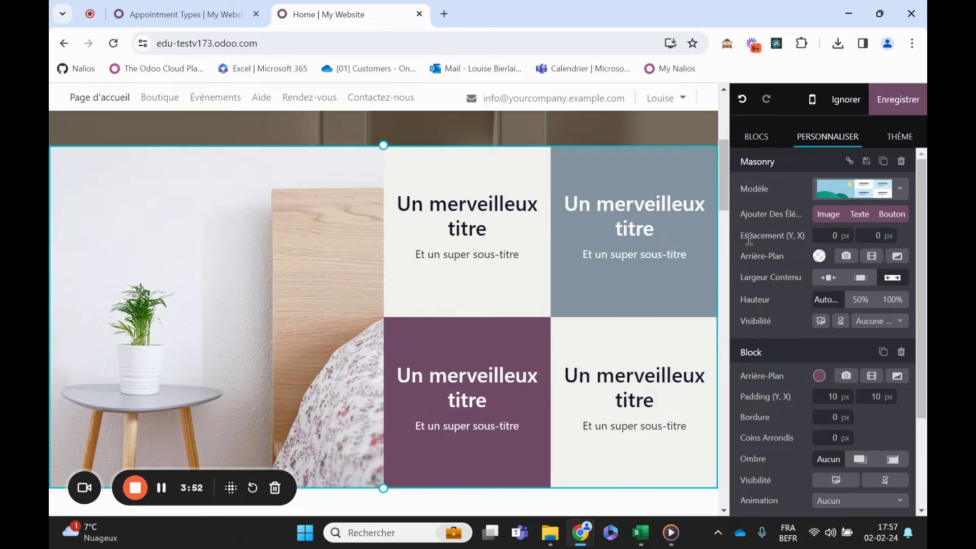
- Set the Masonry block's vertical and horizontal spacing to 10 px each
left_click(838, 236)
key("BackSpace")
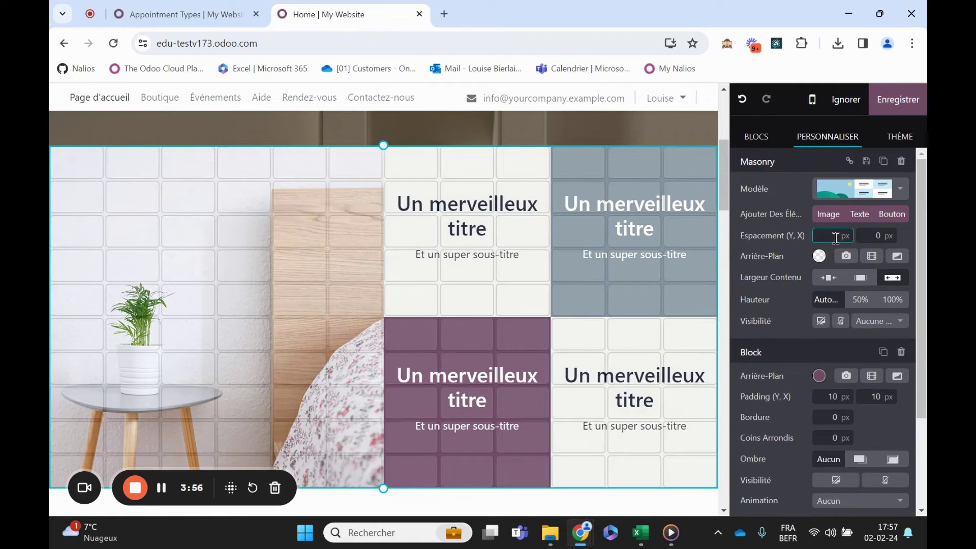
type("10")
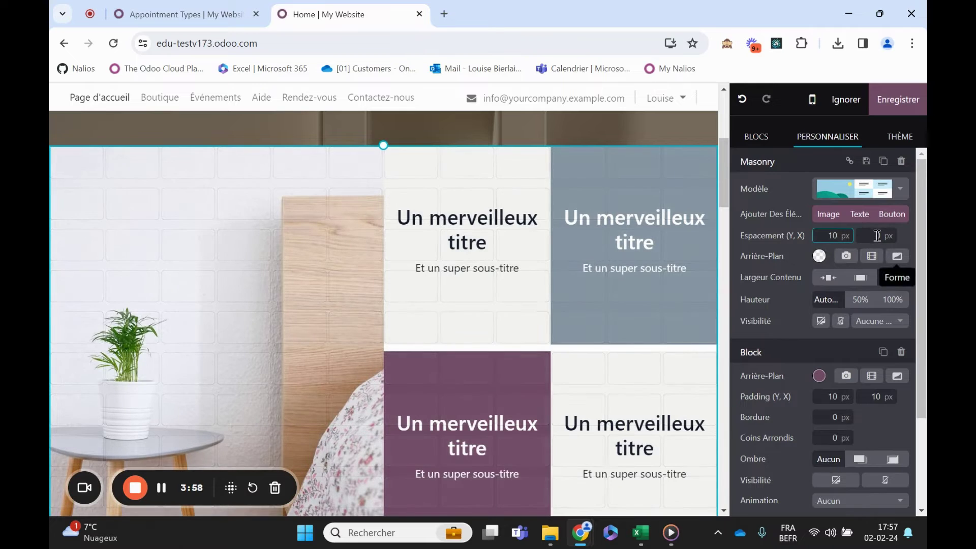
left_click(883, 236)
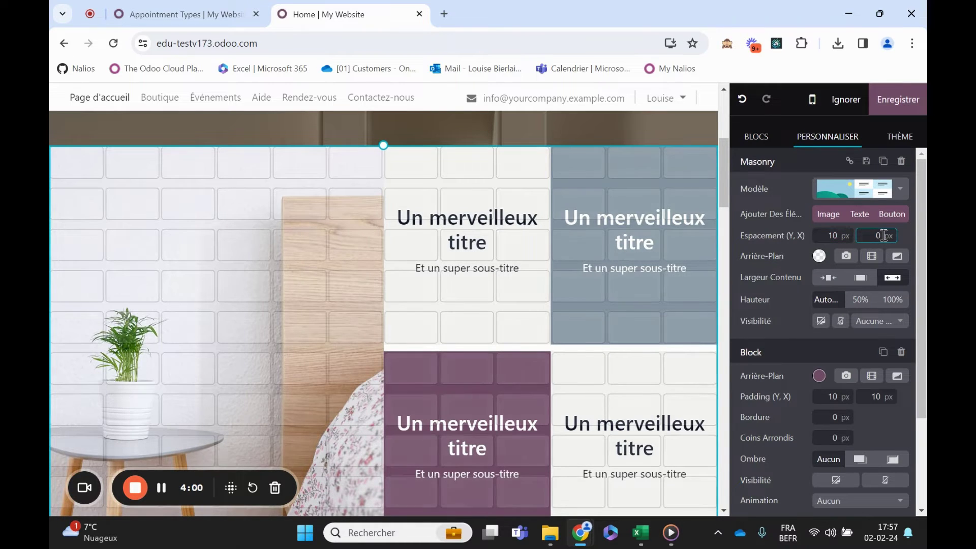
type("10")
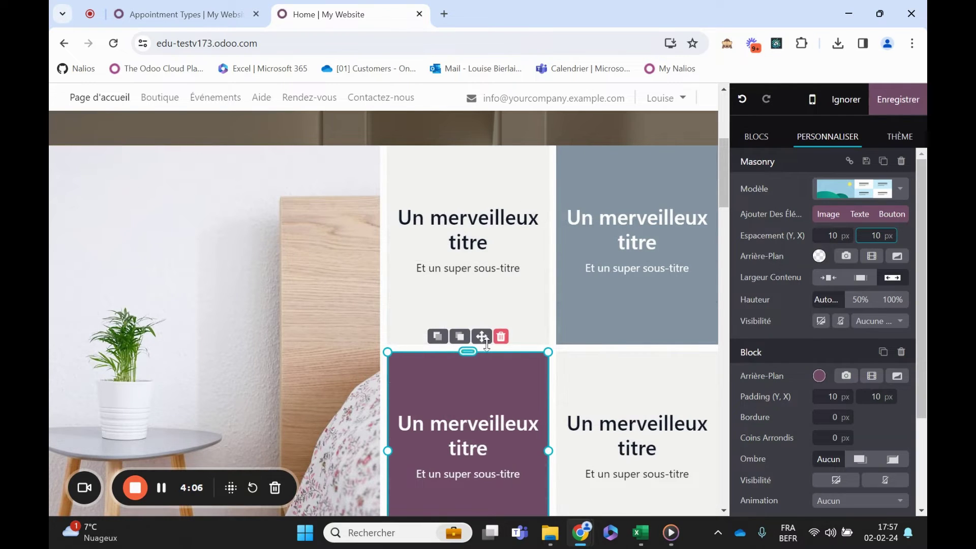
- Give the Masonry block a custom yellow background colour, #FFEE00
left_click(818, 257)
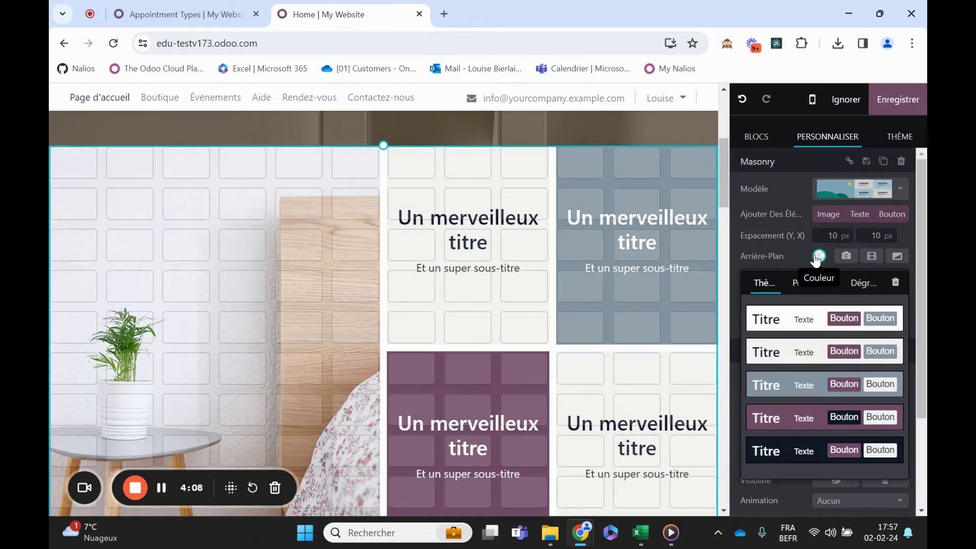
left_click(814, 288)
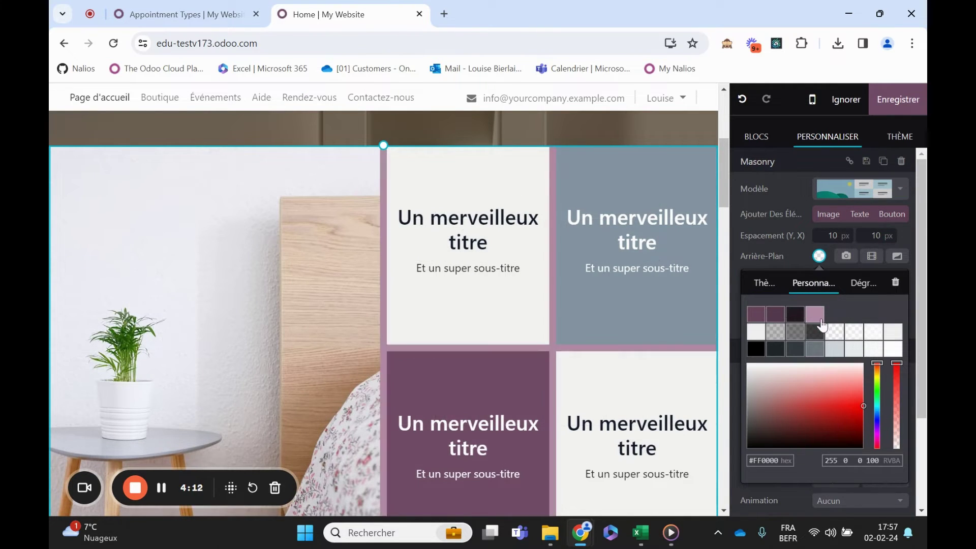
left_click(877, 376)
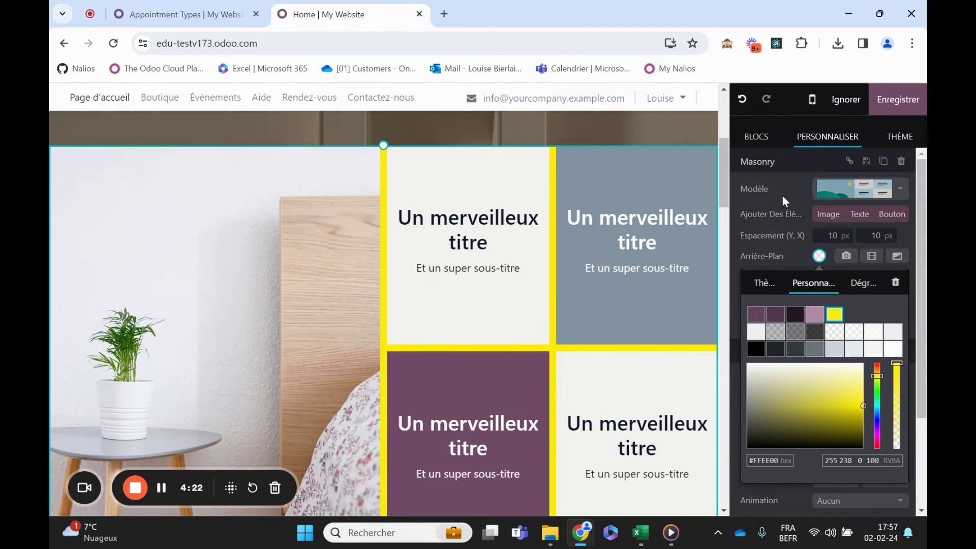
left_click(789, 164)
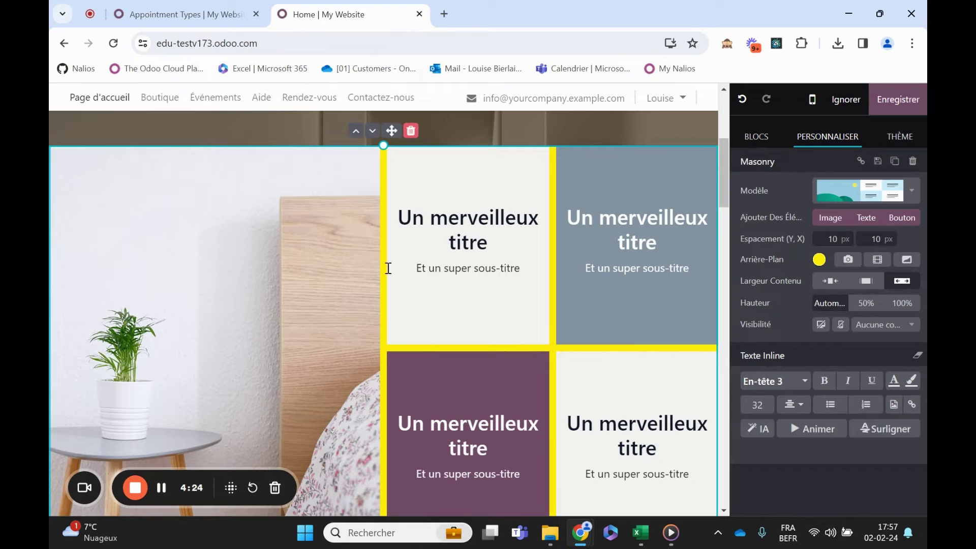
- Clear the block search and add a Bannière block directly below the Masonry block
scroll(603, 388, "down", 1)
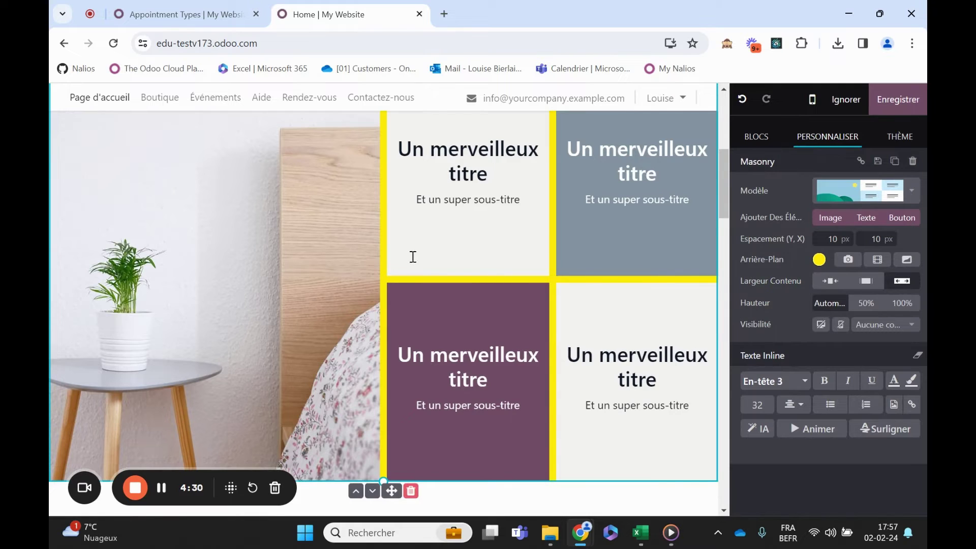
left_click(756, 137)
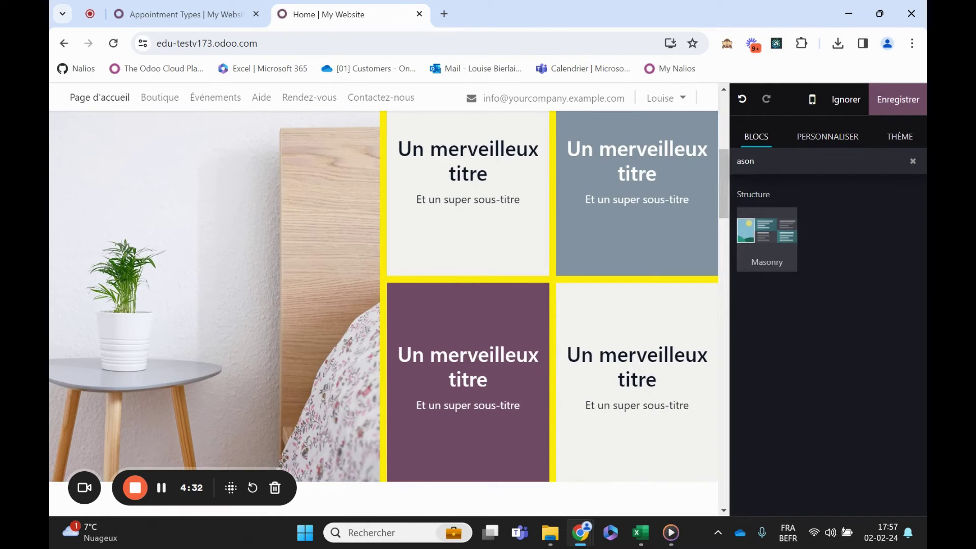
left_click(914, 161)
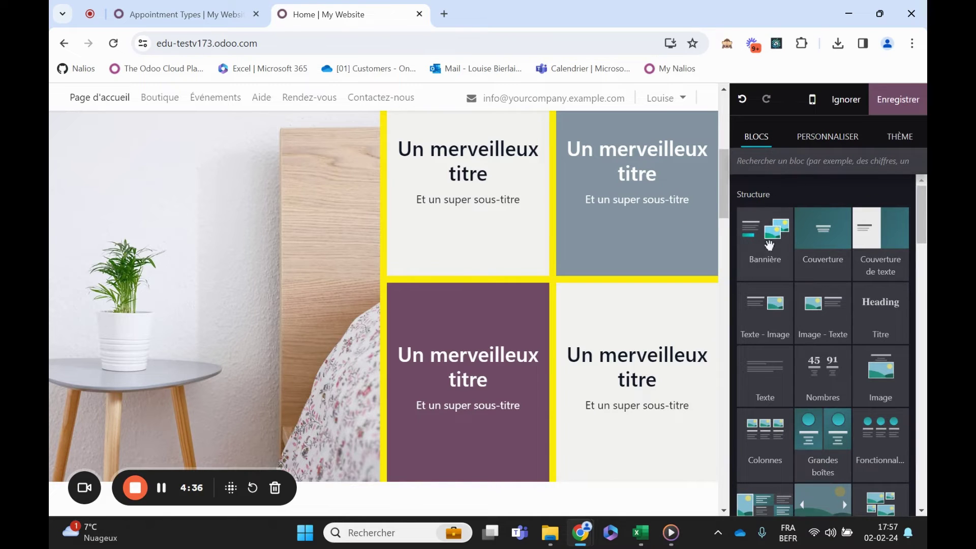
left_click_drag(769, 245, 474, 509)
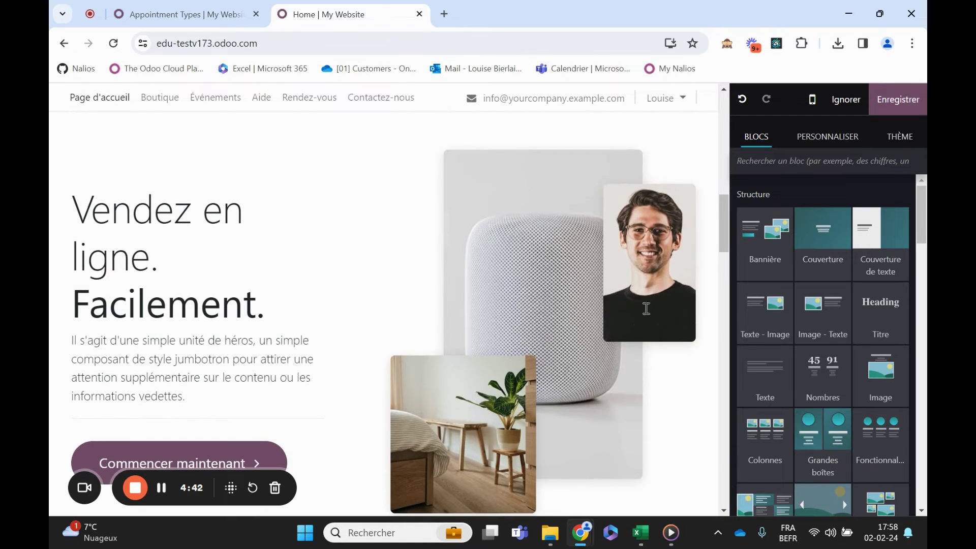
- Try moving the banner's portrait image around the grid and sending it behind the speaker image, restoring its original placement and layering
left_click(659, 284)
left_click_drag(663, 162, 610, 136)
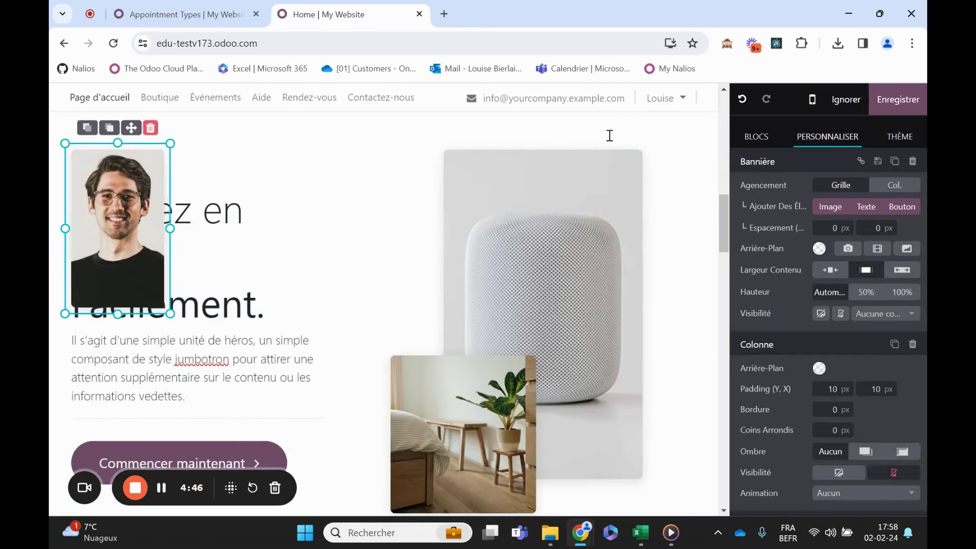
left_click_drag(131, 128, 617, 168)
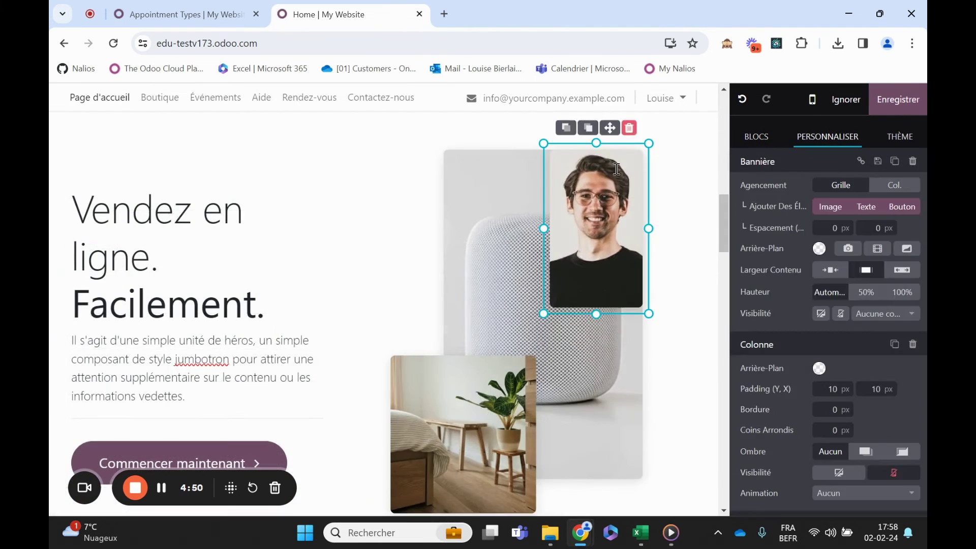
left_click_drag(609, 127, 644, 168)
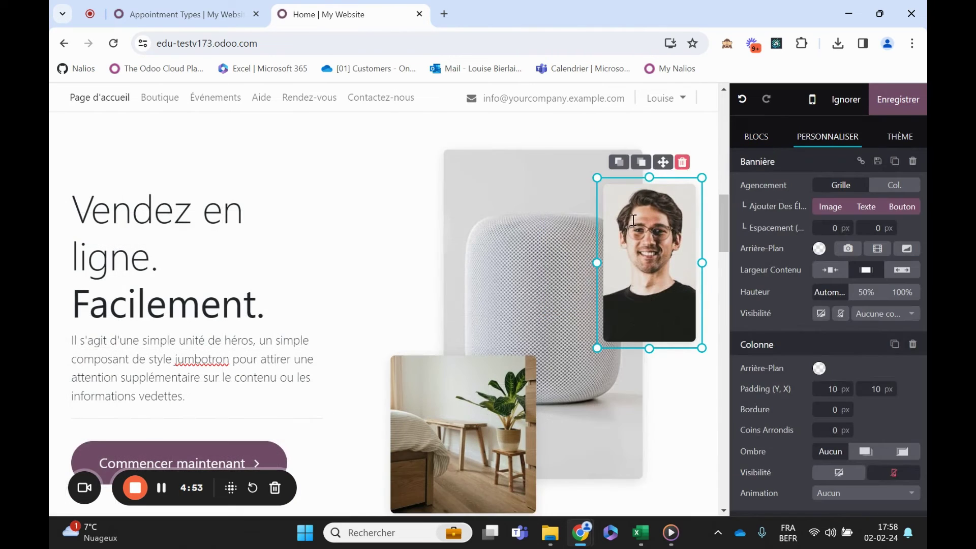
left_click(642, 163)
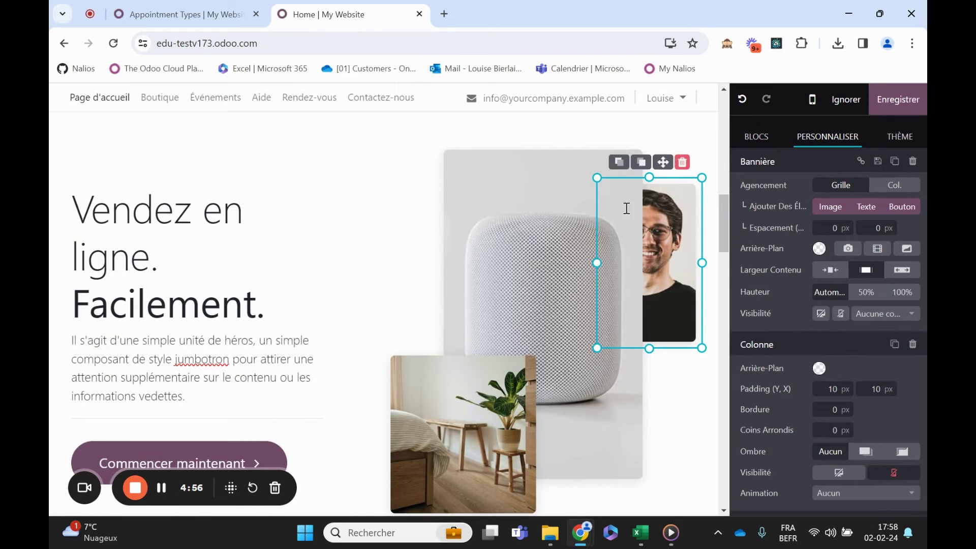
left_click(642, 163)
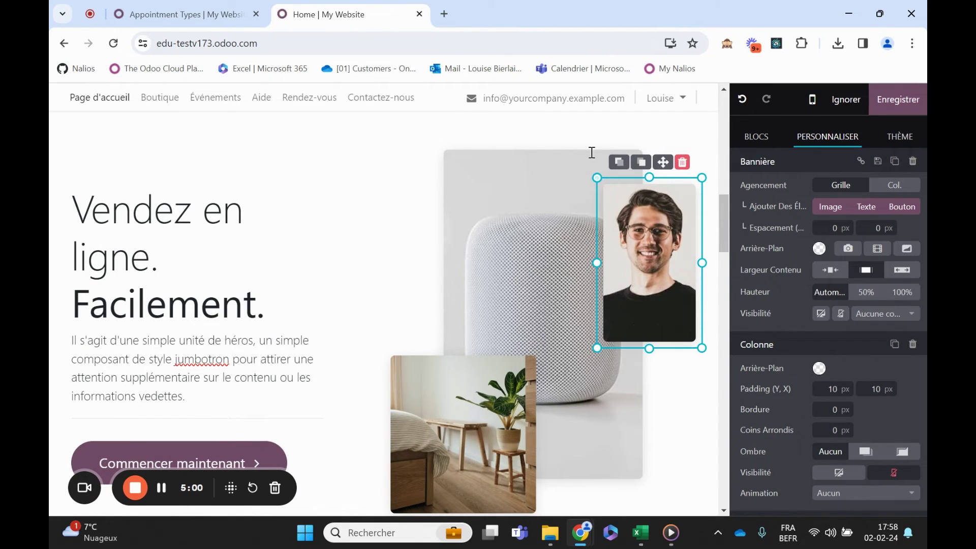
- Select the banner's bedroom image and examine its column's animation choices and desktop and mobile visibility settings
scroll(559, 411, "down", 1)
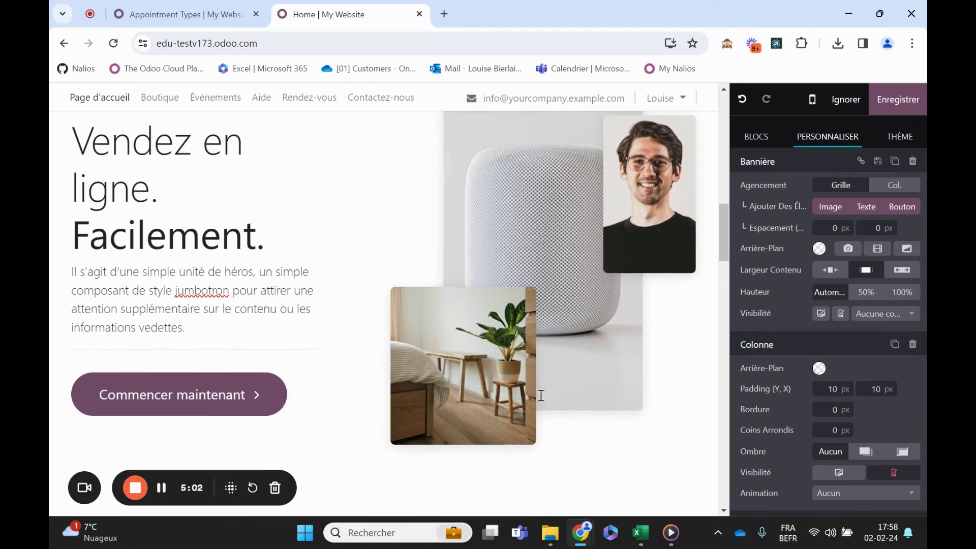
left_click(493, 377)
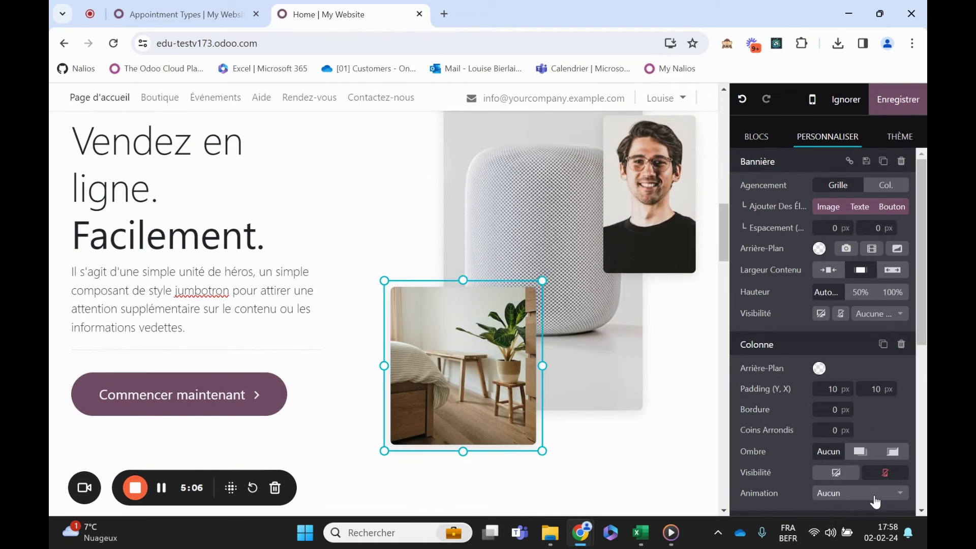
scroll(881, 483, "down", 1)
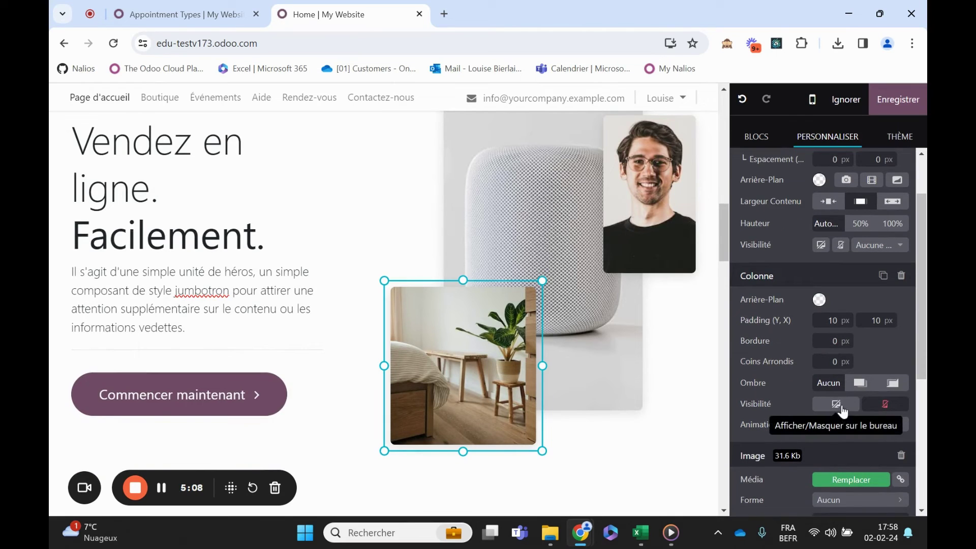
left_click(830, 432)
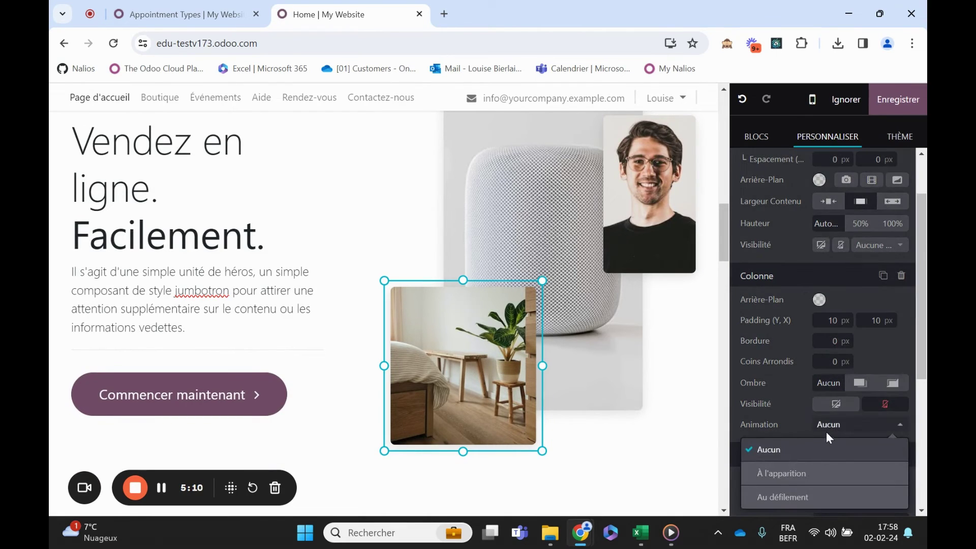
left_click(827, 431)
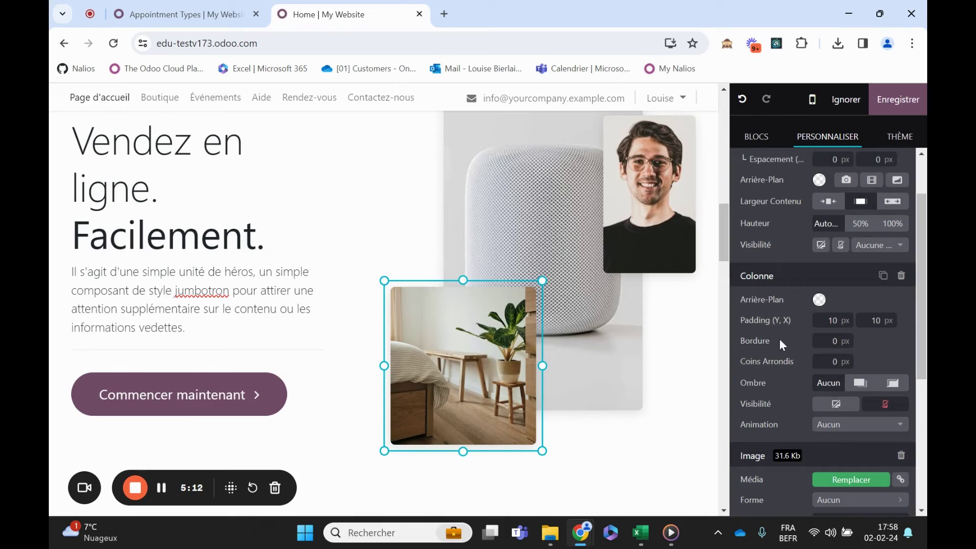
scroll(738, 334, "up", 1)
scroll(737, 334, "down", 1)
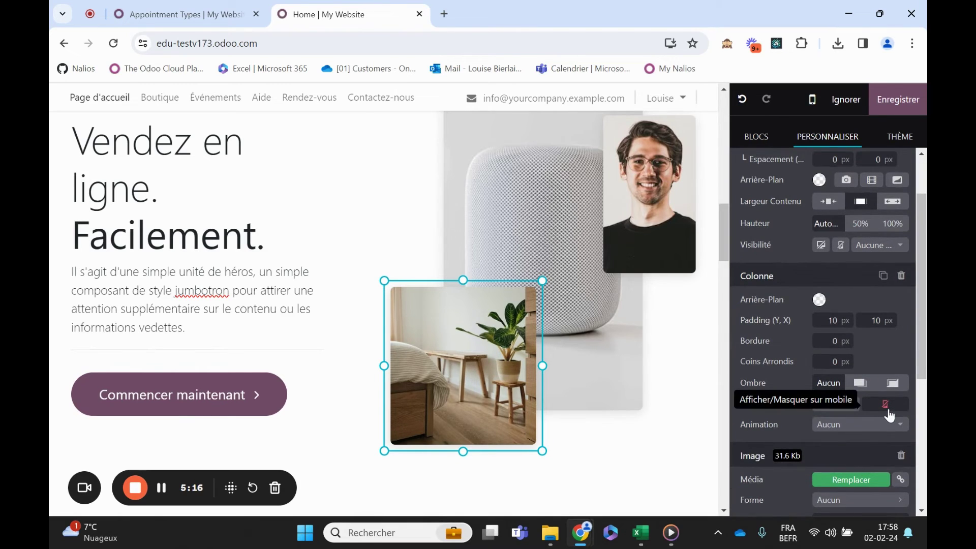
- Select the banner's portrait image and check its column's visibility setting for mobile
left_click(648, 238)
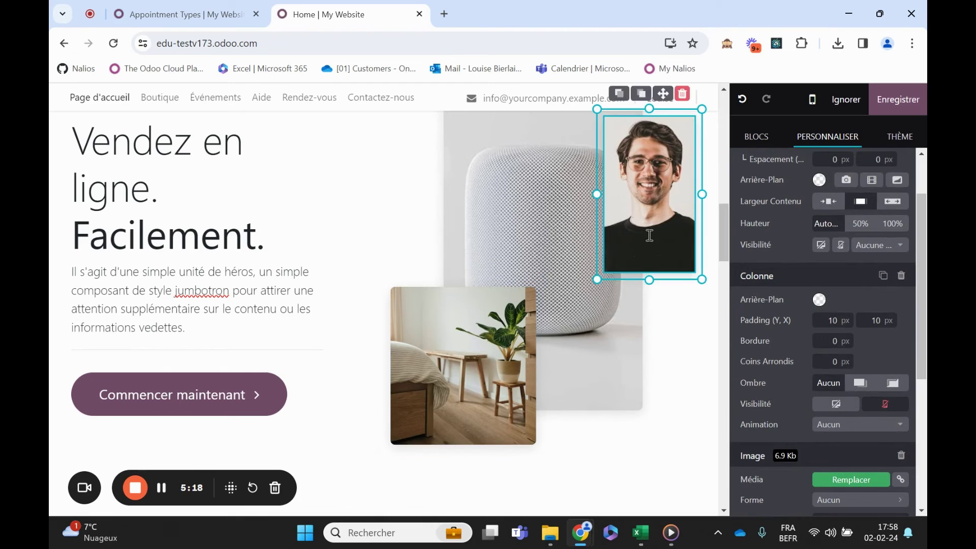
left_click(890, 415)
scroll(551, 290, "up", 2)
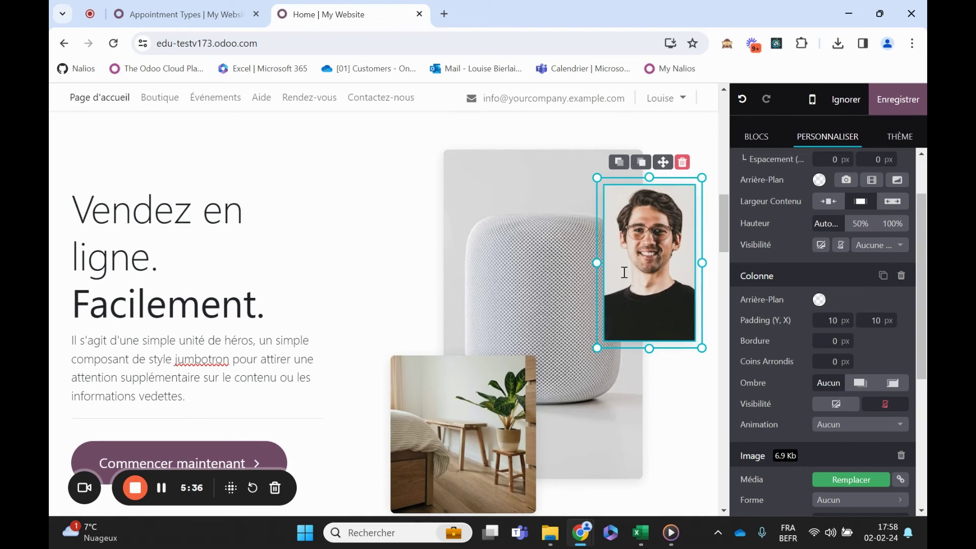
- Preview the page in mobile view to check which banner images are shown, and return to the desktop view
left_click(811, 101)
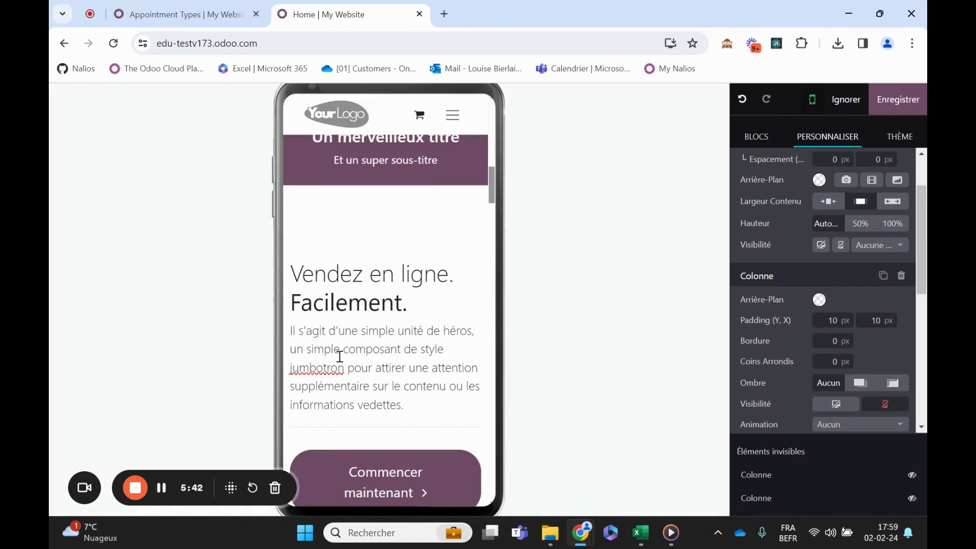
scroll(340, 355, "down", 5)
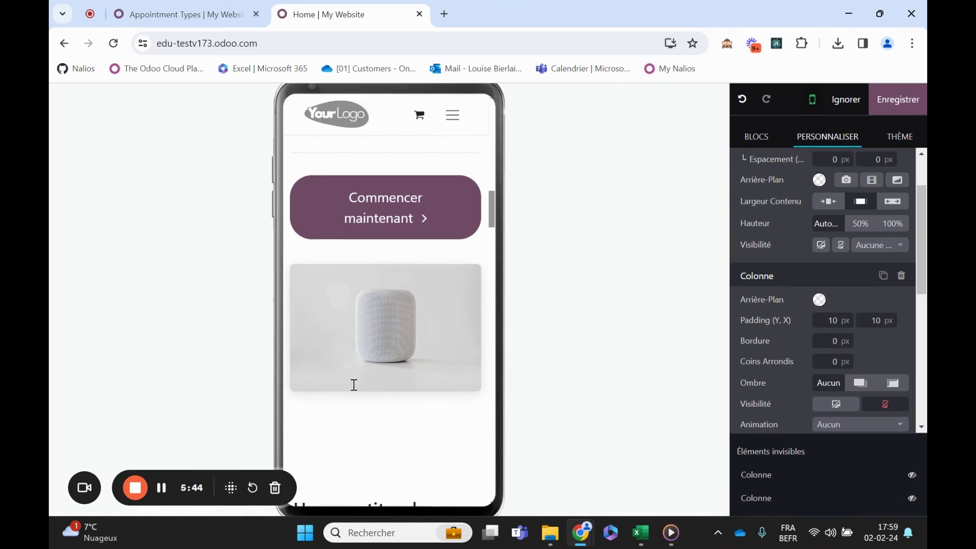
scroll(456, 353, "up", 3)
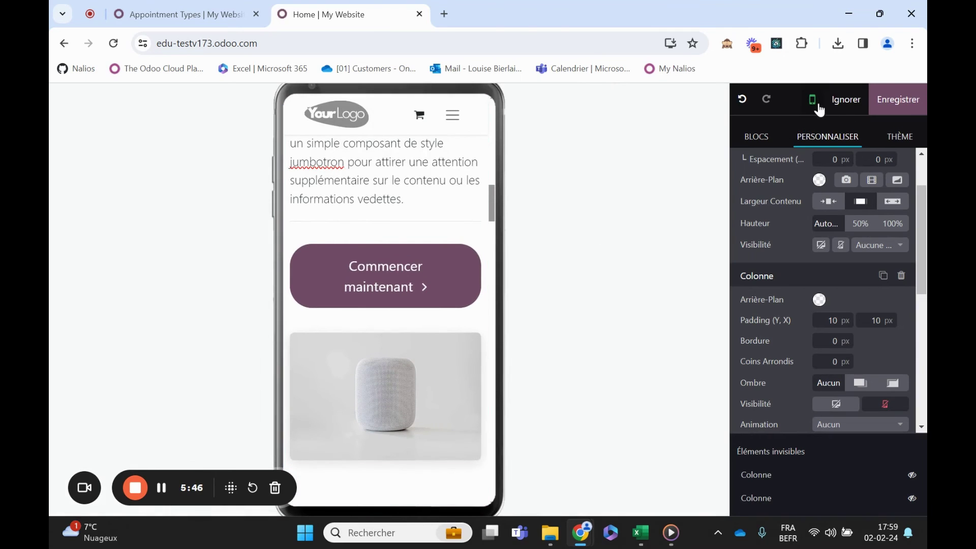
left_click(813, 101)
scroll(524, 203, "up", 3)
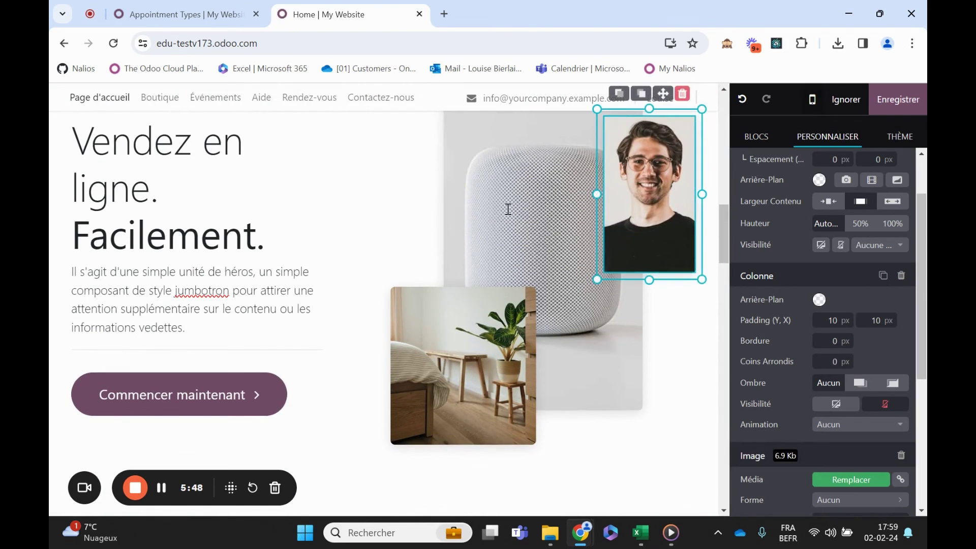
scroll(527, 266, "up", 1)
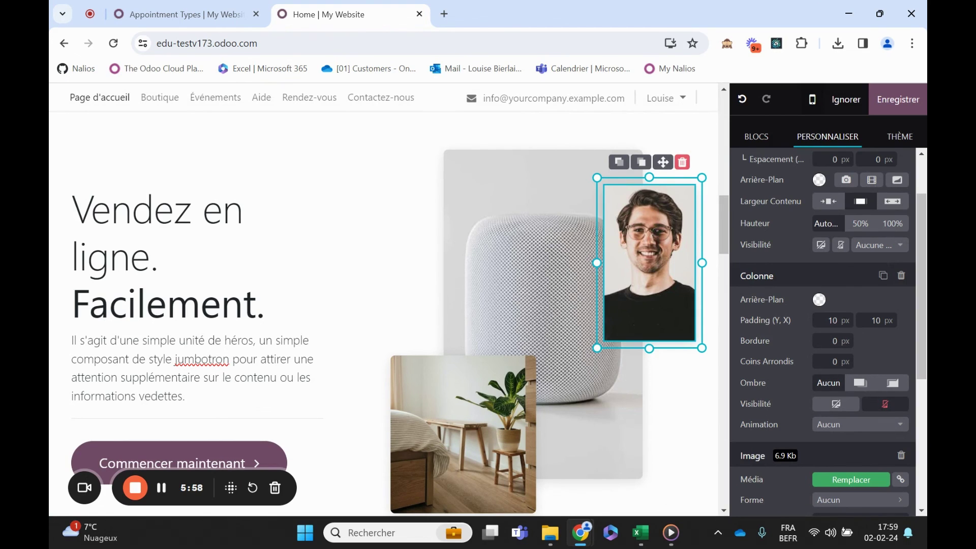
scroll(437, 257, "up", 5)
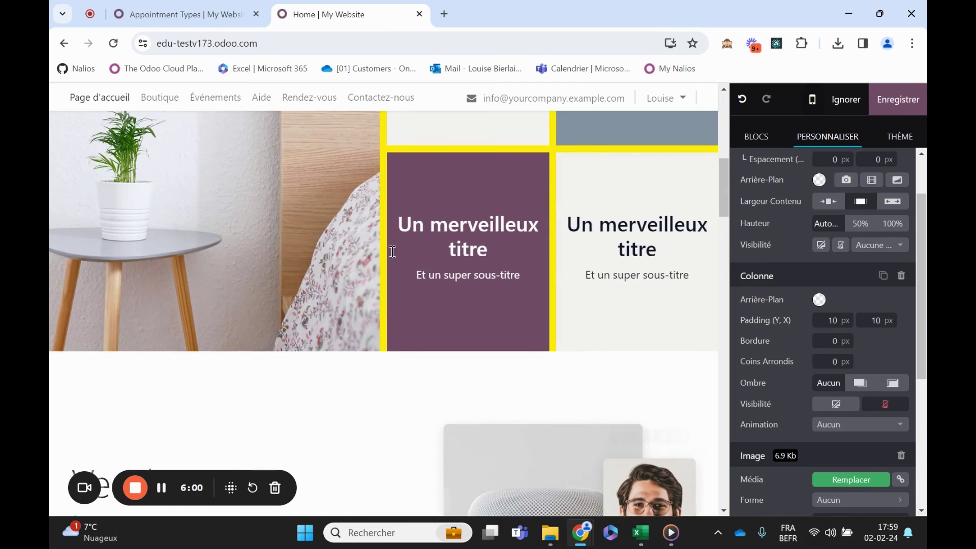